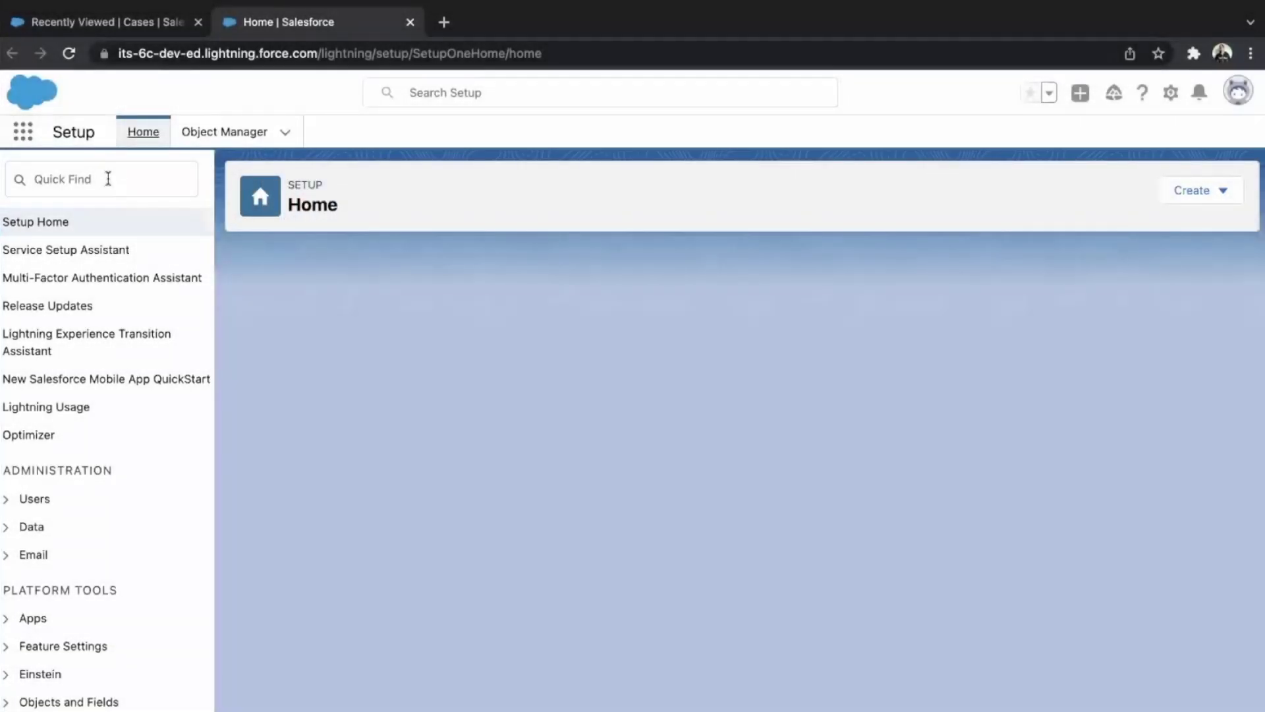
Step: Search Setup Quick Find for 'queu' and open the Answer Squad queue's details
{"action": "left_click", "coordinate": [108, 178]}
{"action": "type", "text": "queu"}
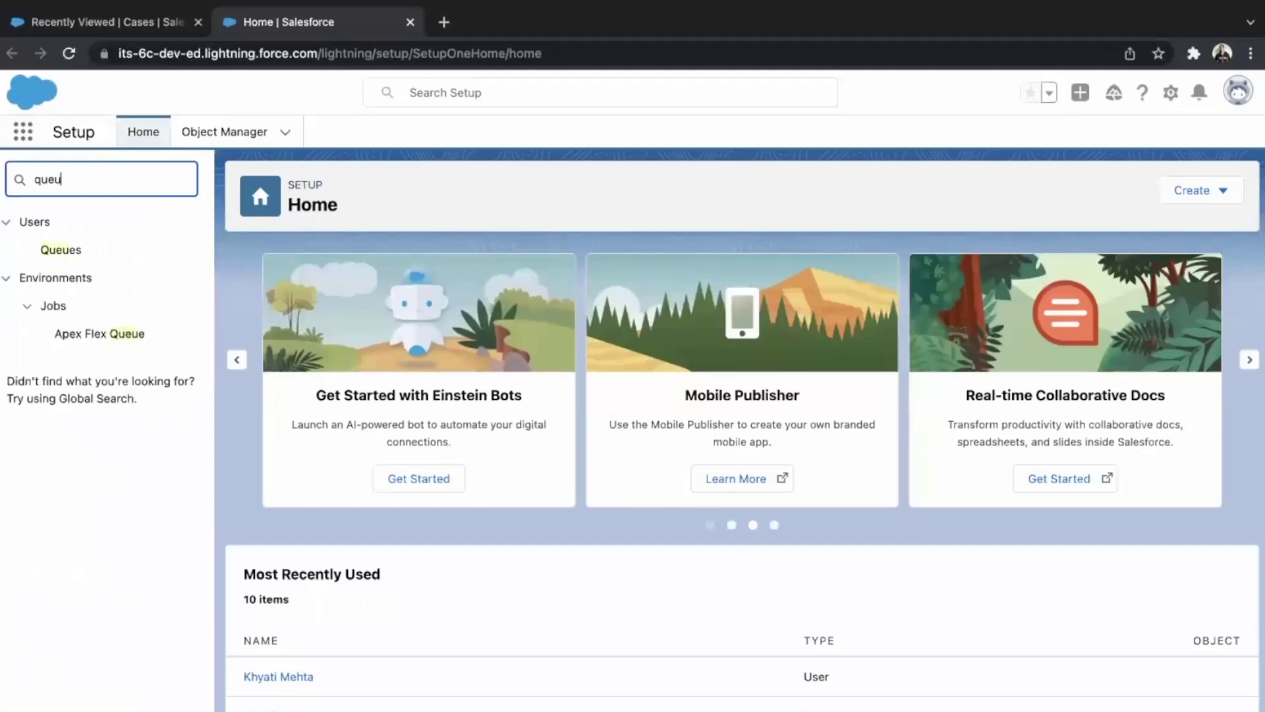
{"action": "left_click", "coordinate": [71, 262]}
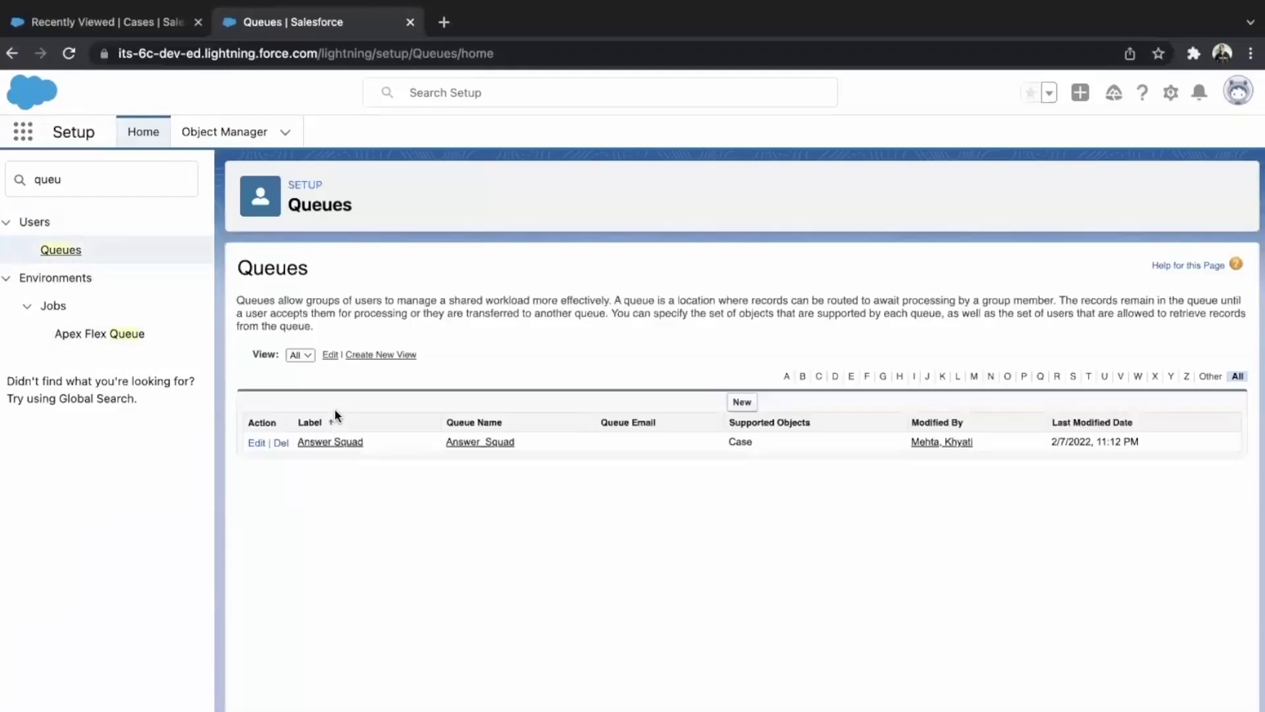
{"action": "left_click", "coordinate": [343, 441]}
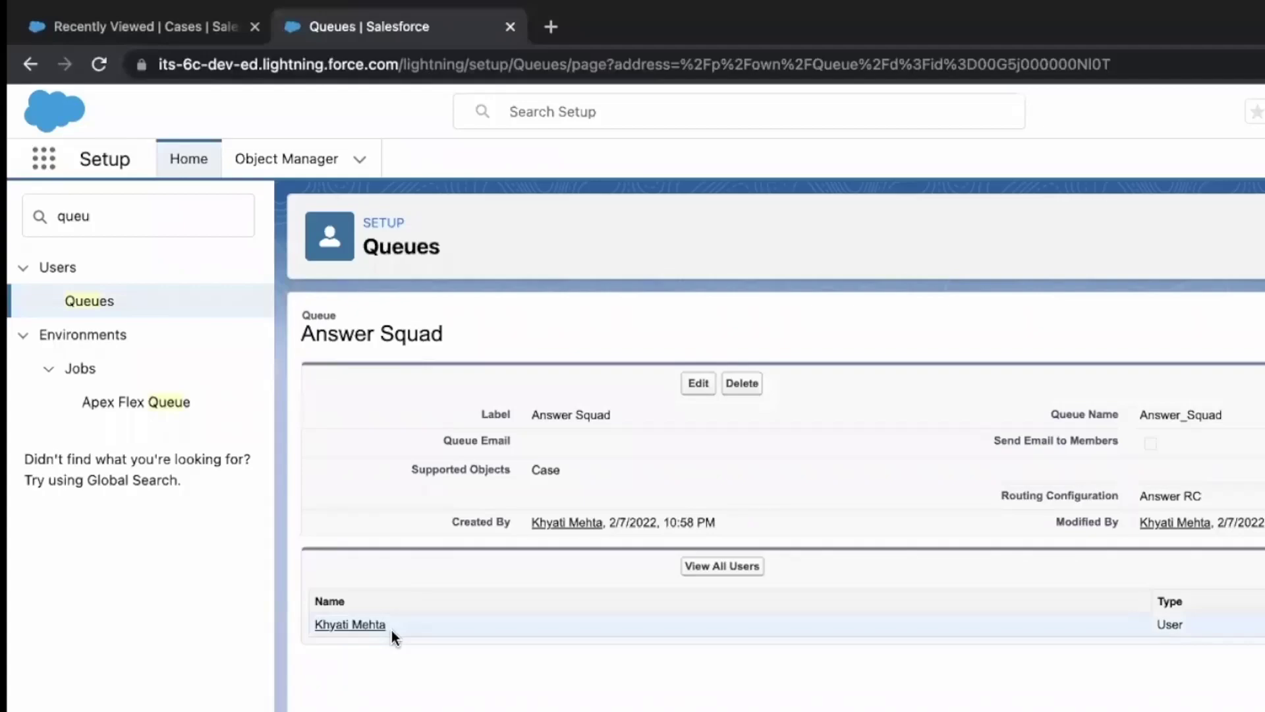
Step: Return to recently viewed cases and keep the Omni-Channel status Available
{"action": "left_click", "coordinate": [199, 37]}
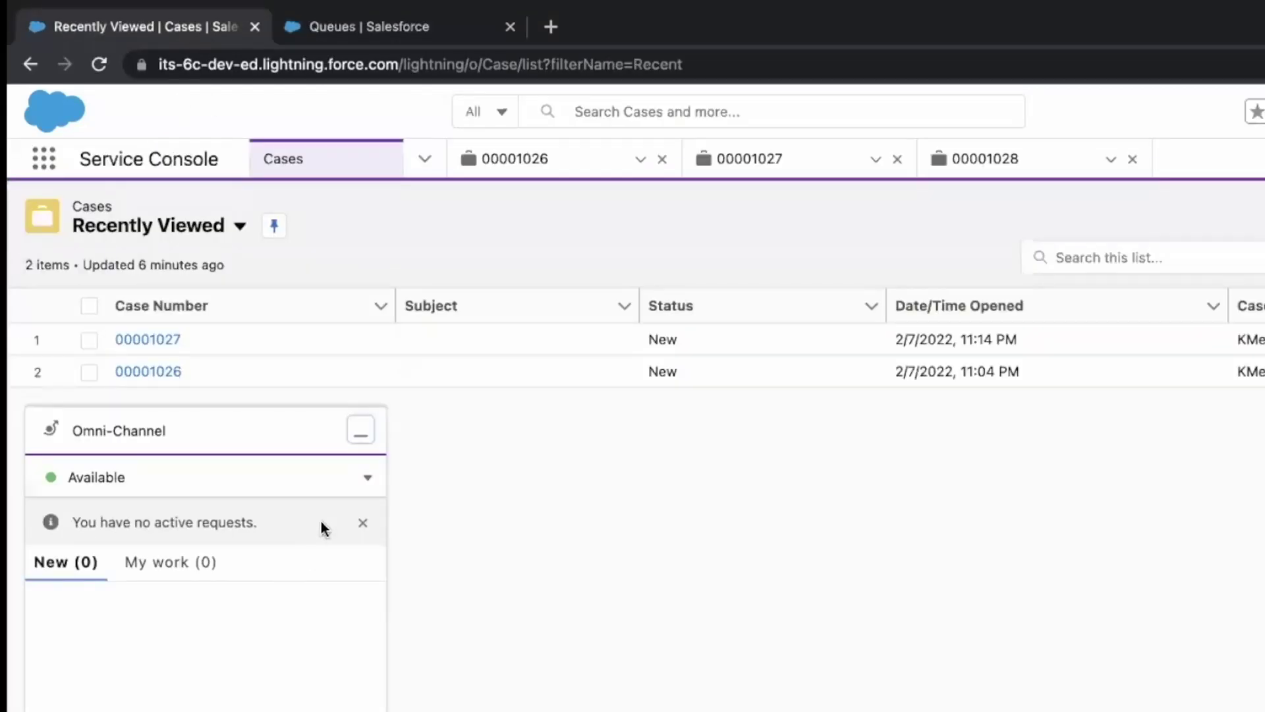
{"action": "left_click", "coordinate": [371, 483]}
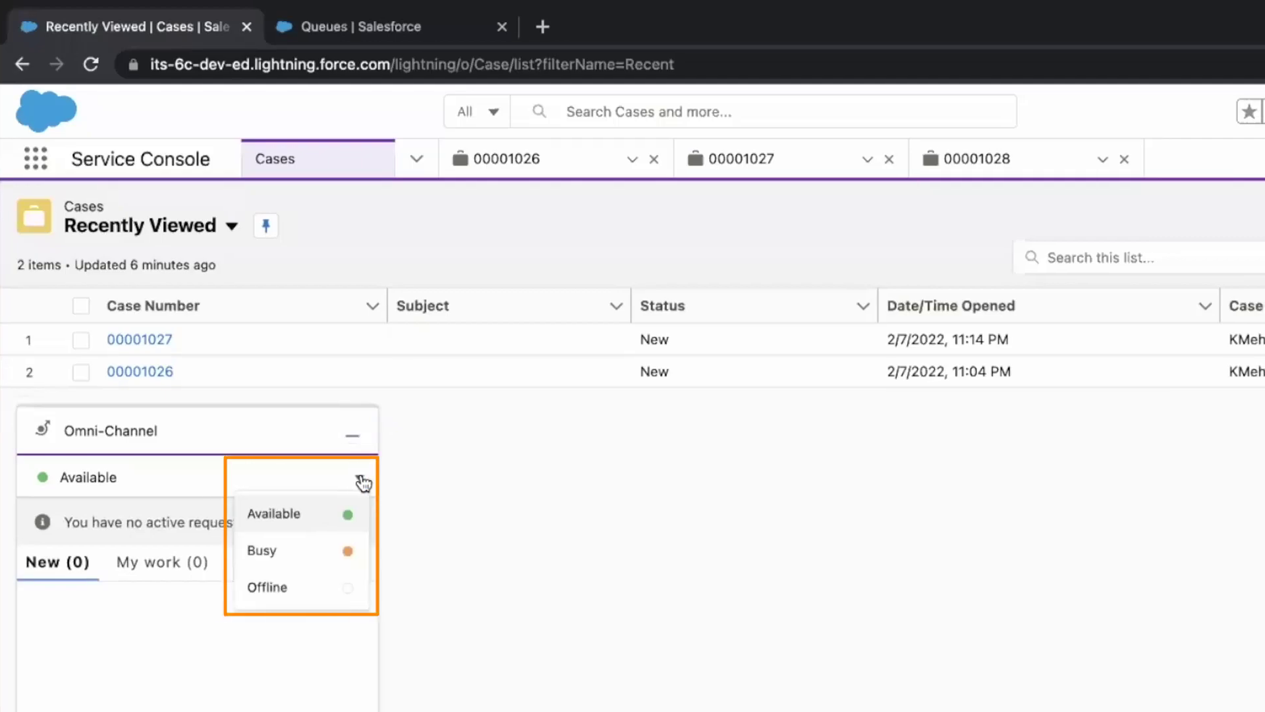
{"action": "left_click", "coordinate": [303, 521]}
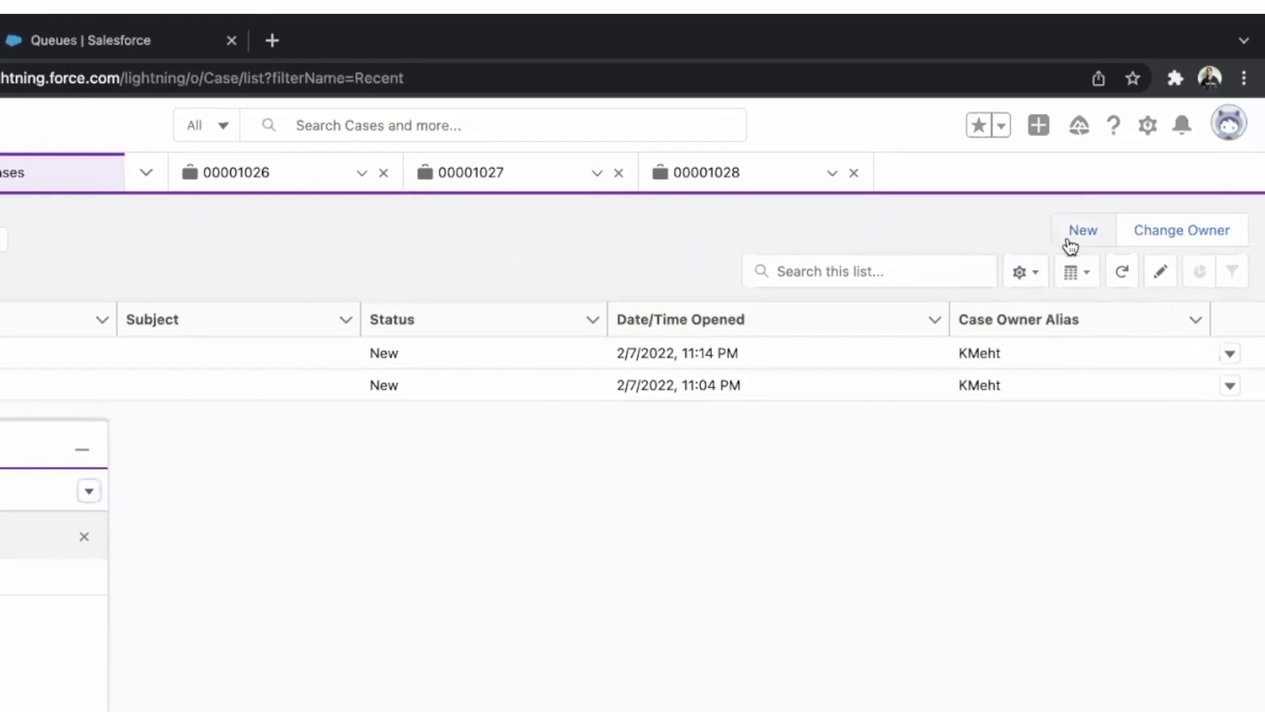
Step: Start a new case with origin Phone and subject 'My Phone has Battery related issues'
{"action": "left_click", "coordinate": [1070, 238]}
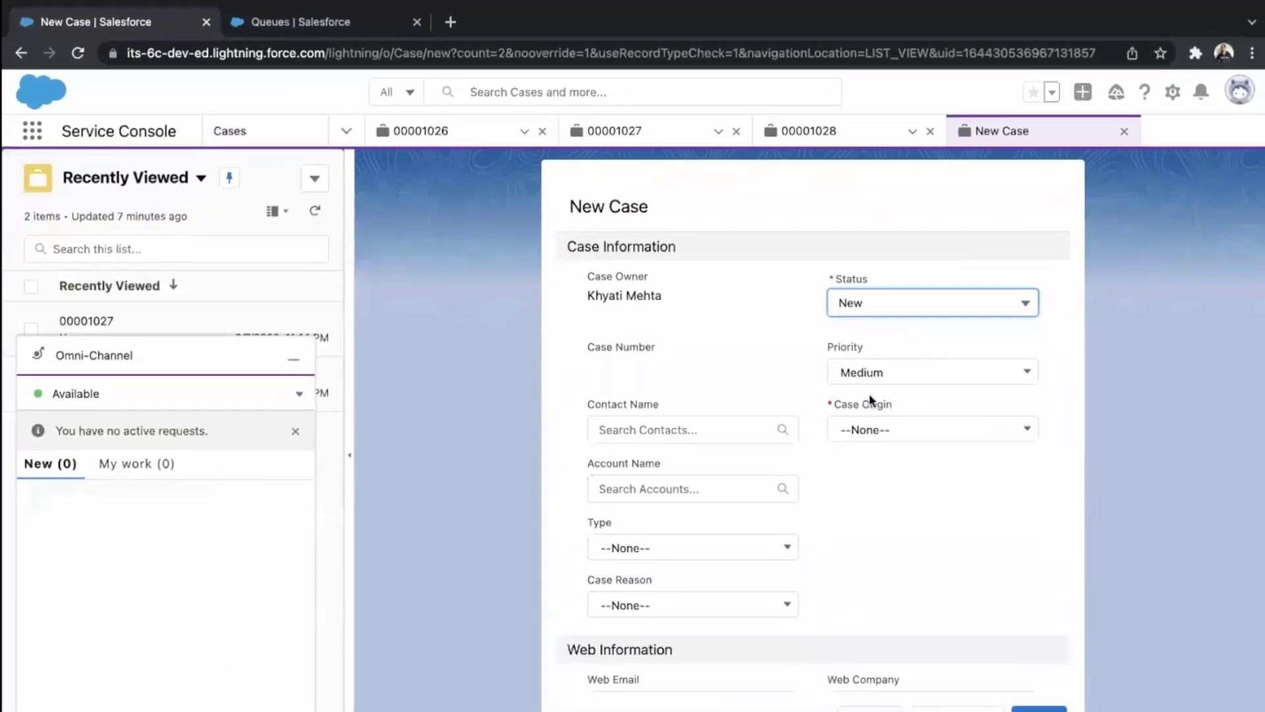
{"action": "left_click", "coordinate": [885, 428]}
{"action": "left_click", "coordinate": [883, 497]}
{"action": "scroll", "coordinate": [883, 501], "scroll_direction": "down", "scroll_amount": 8}
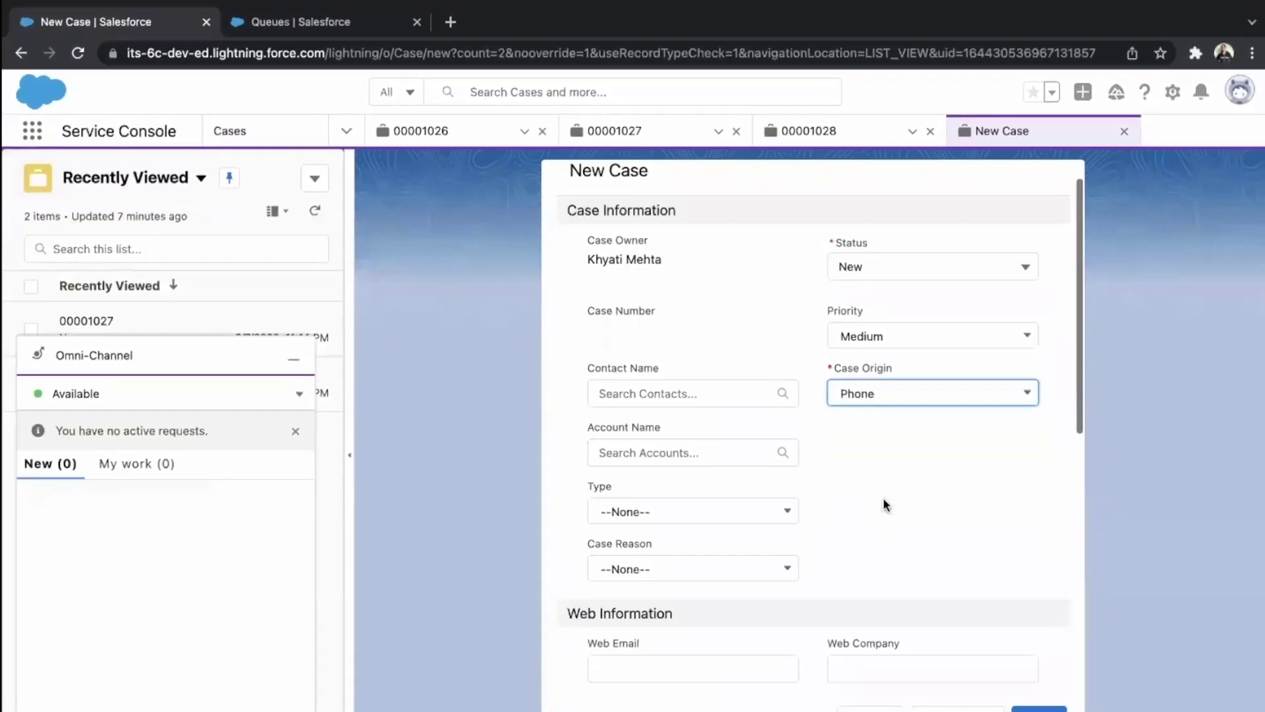
{"action": "left_click", "coordinate": [836, 477]}
{"action": "type", "text": "M"}
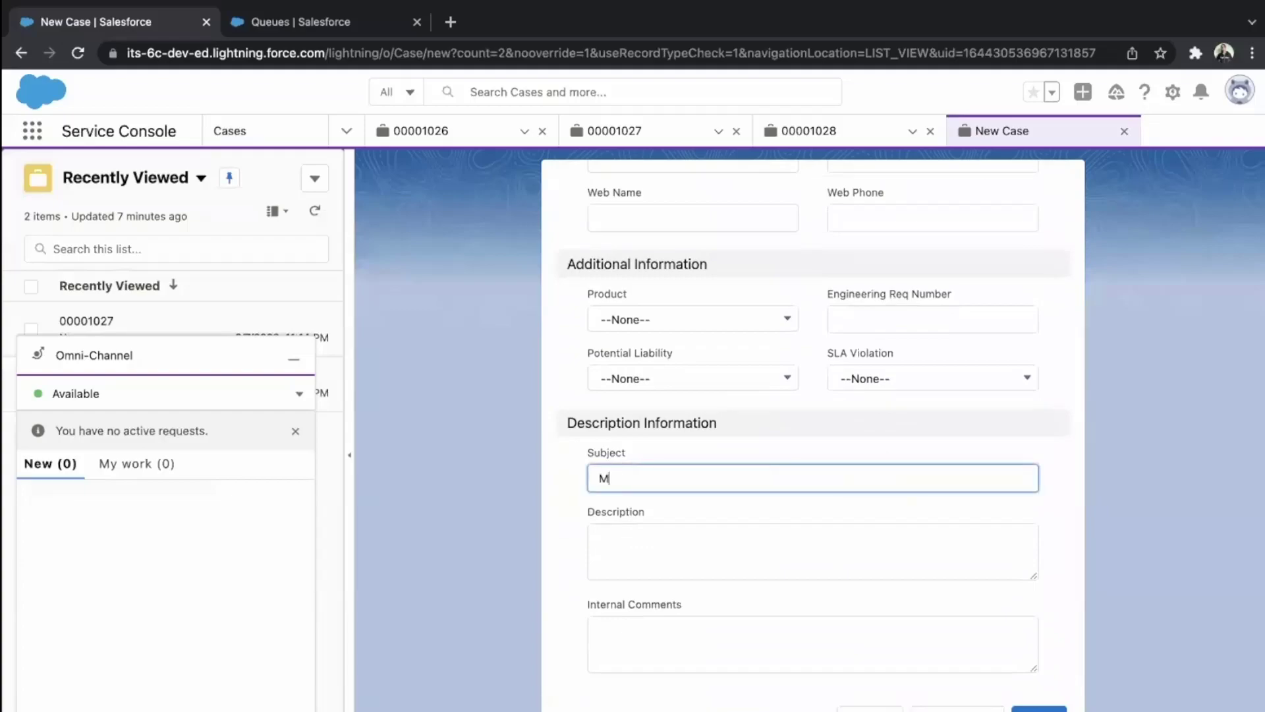
{"action": "type", "text": "y Phone has Battery related issue"}
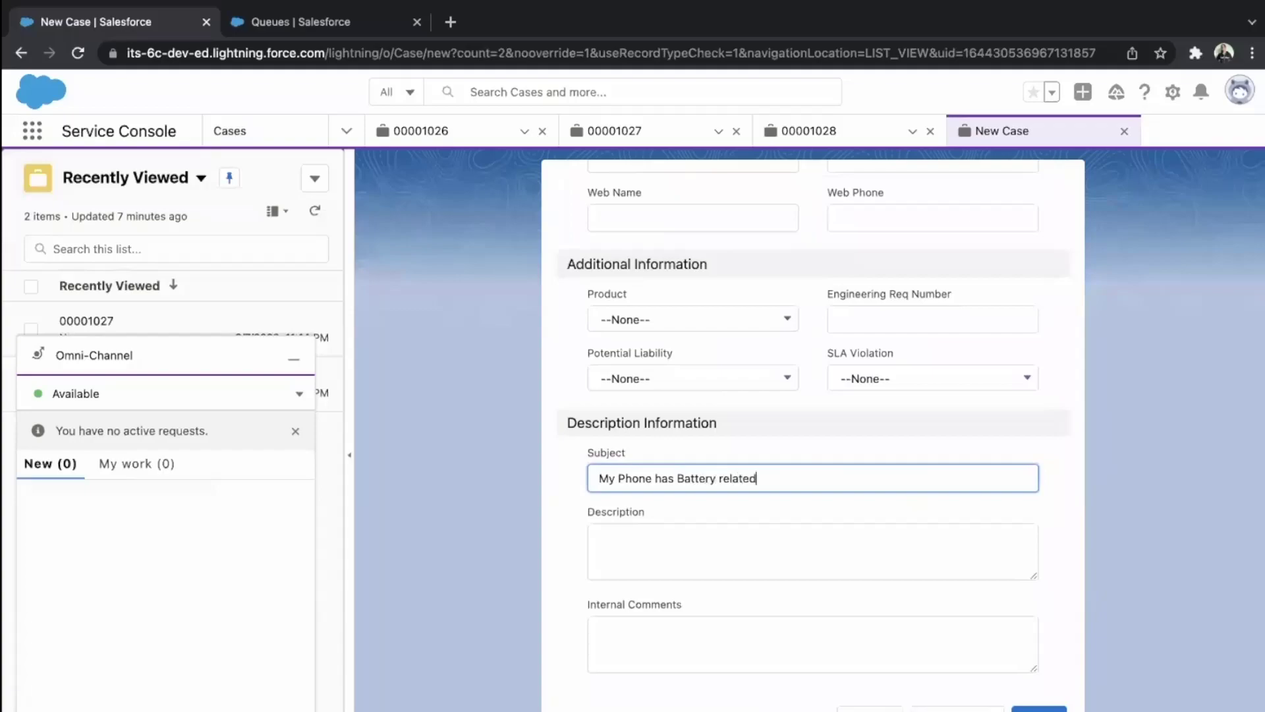
{"action": "type", "text": "s"}
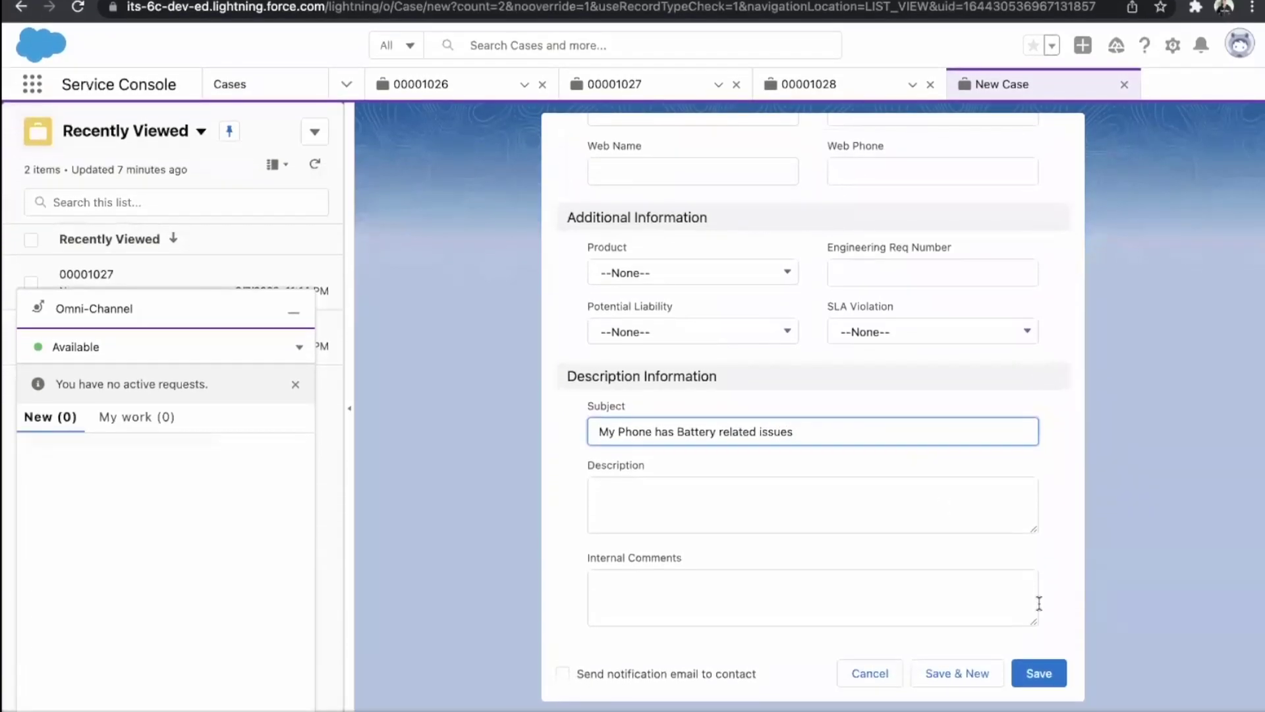
Step: Save case 00001029 and select the Answer Squad queue, searched as 'answ', as its new owner
{"action": "left_click", "coordinate": [1043, 662]}
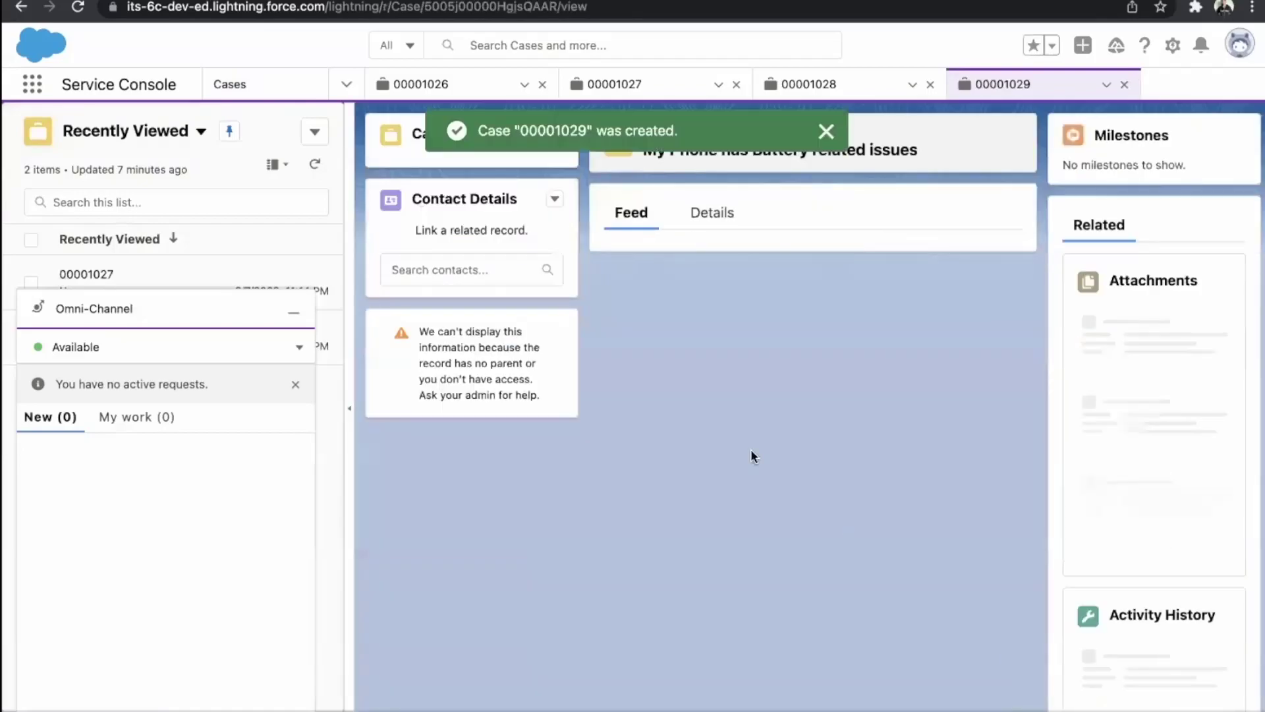
{"action": "left_click", "coordinate": [717, 237]}
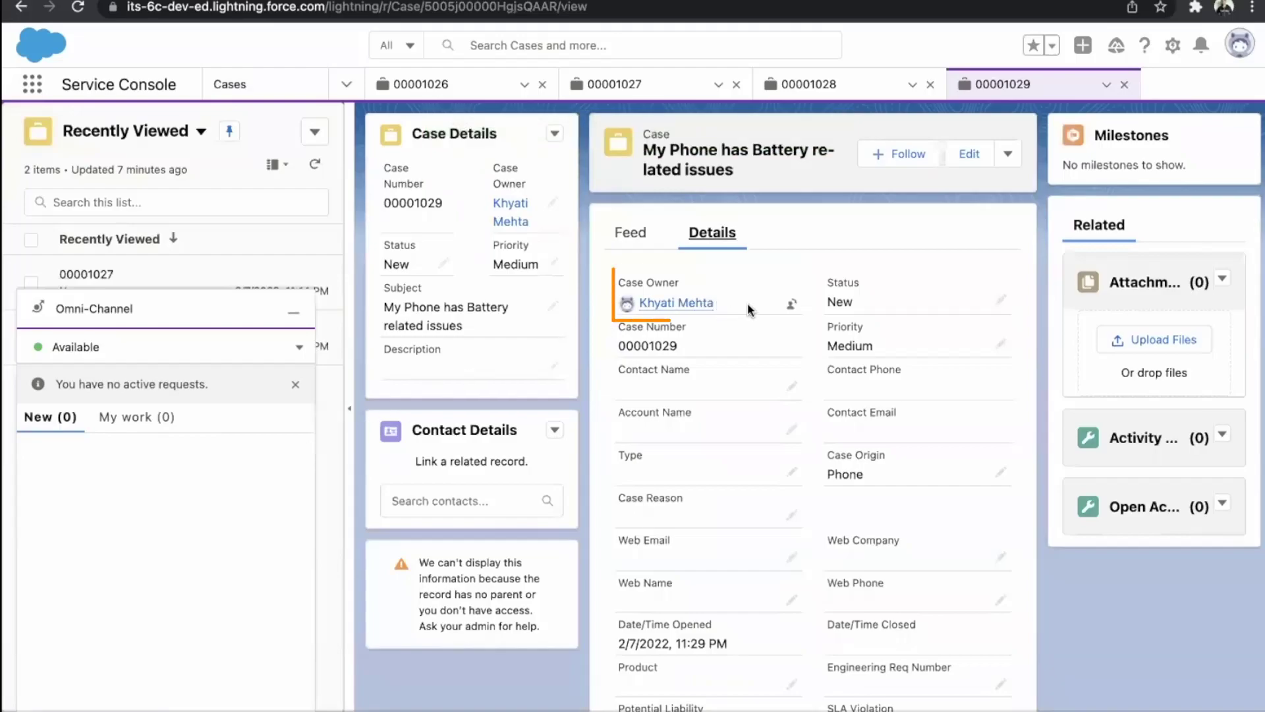
{"action": "left_click", "coordinate": [793, 307]}
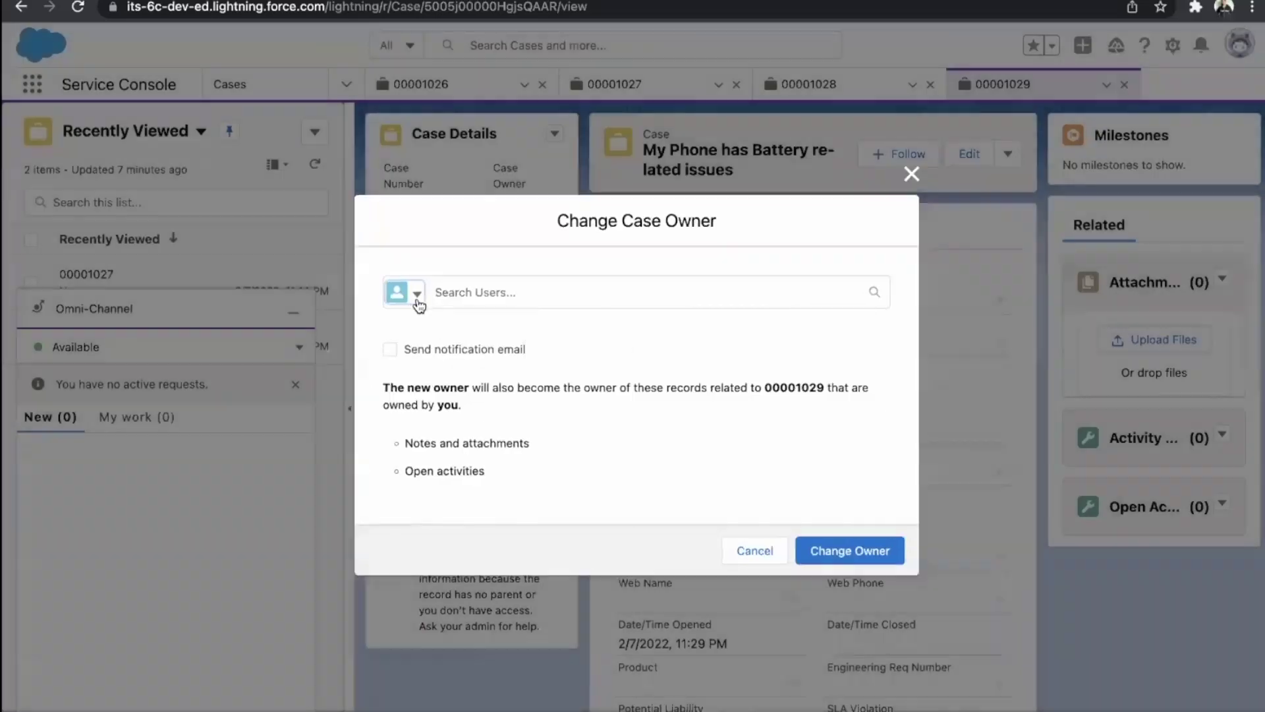
{"action": "left_click", "coordinate": [418, 304]}
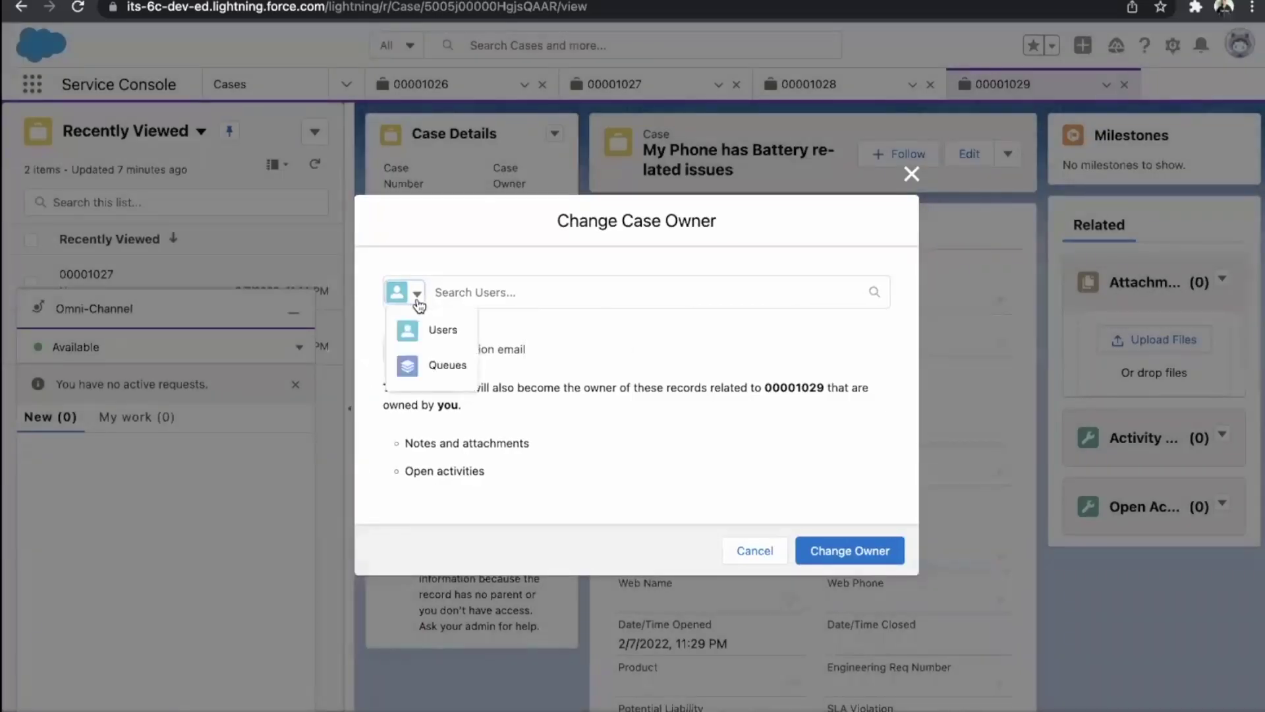
{"action": "left_click", "coordinate": [426, 366]}
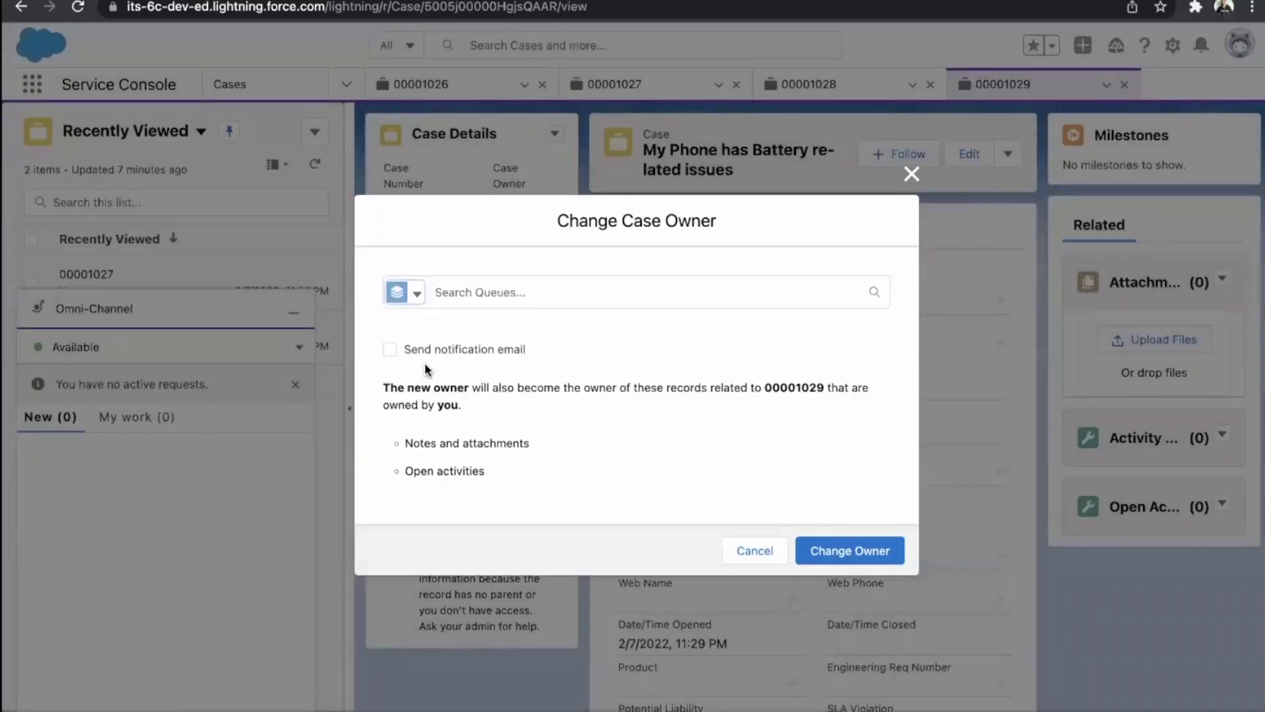
{"action": "left_click", "coordinate": [502, 302]}
{"action": "type", "text": "a"}
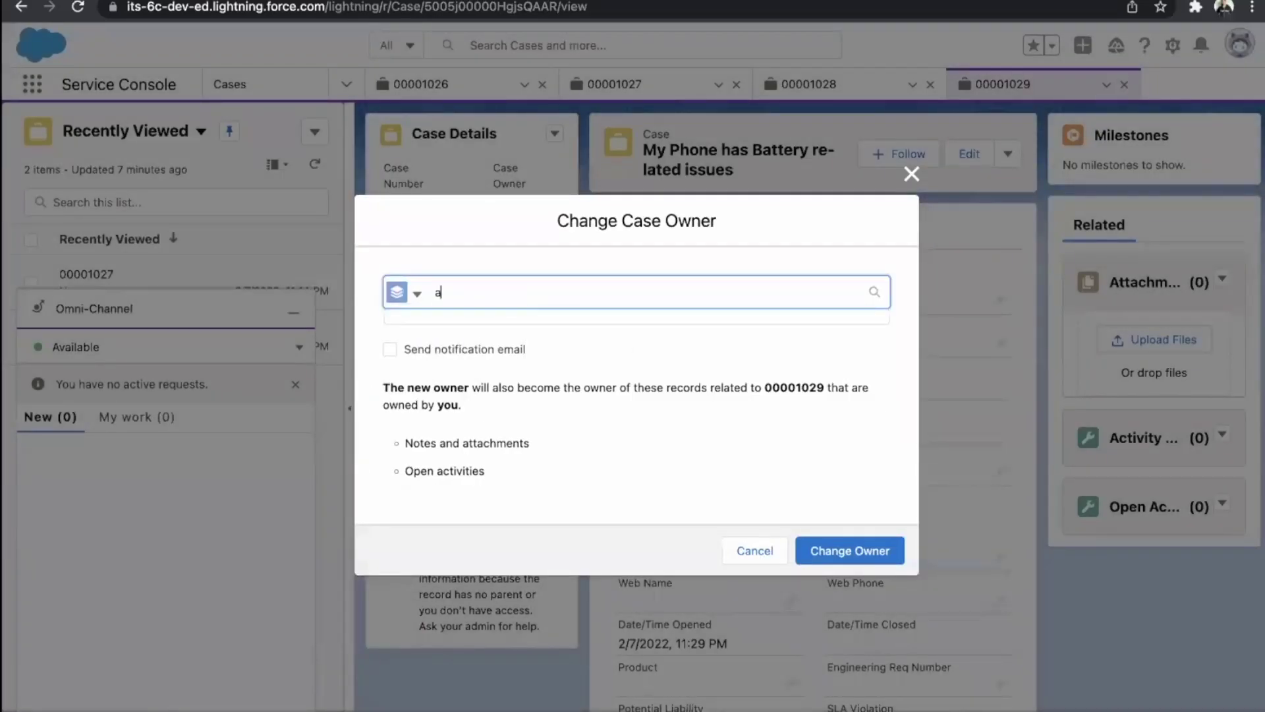
{"action": "type", "text": "nsw"}
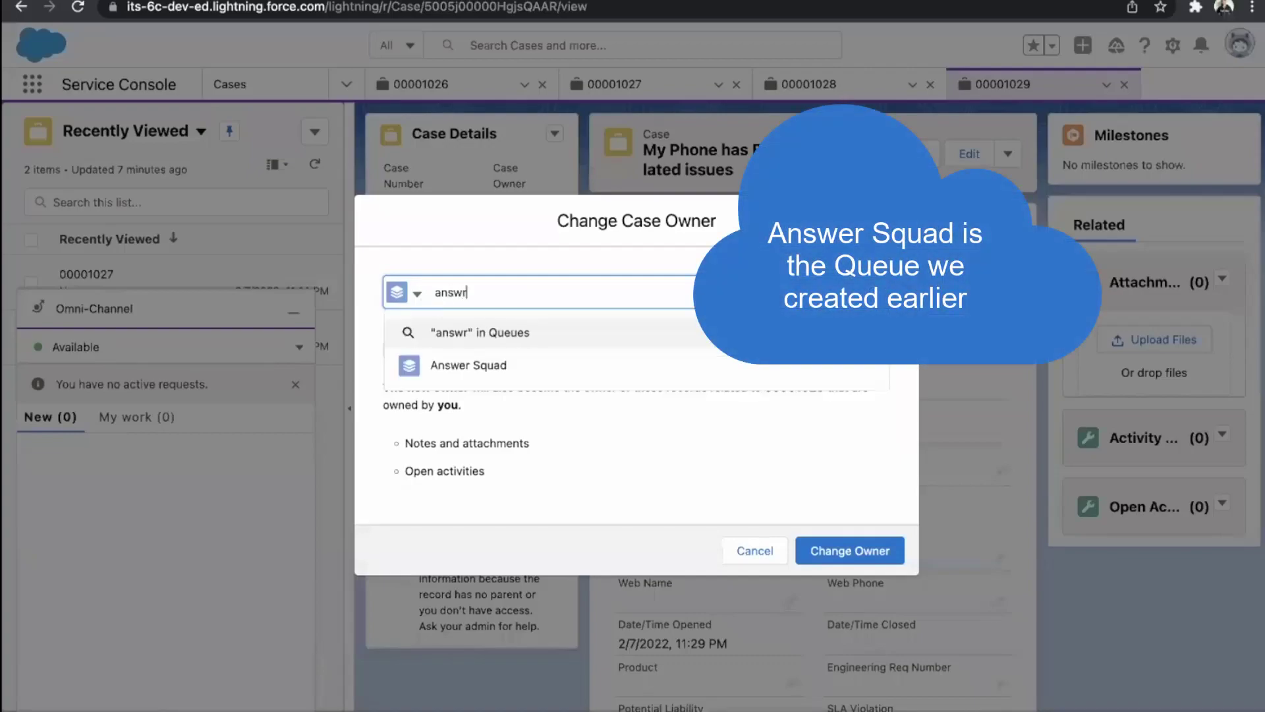
{"action": "left_click", "coordinate": [503, 365]}
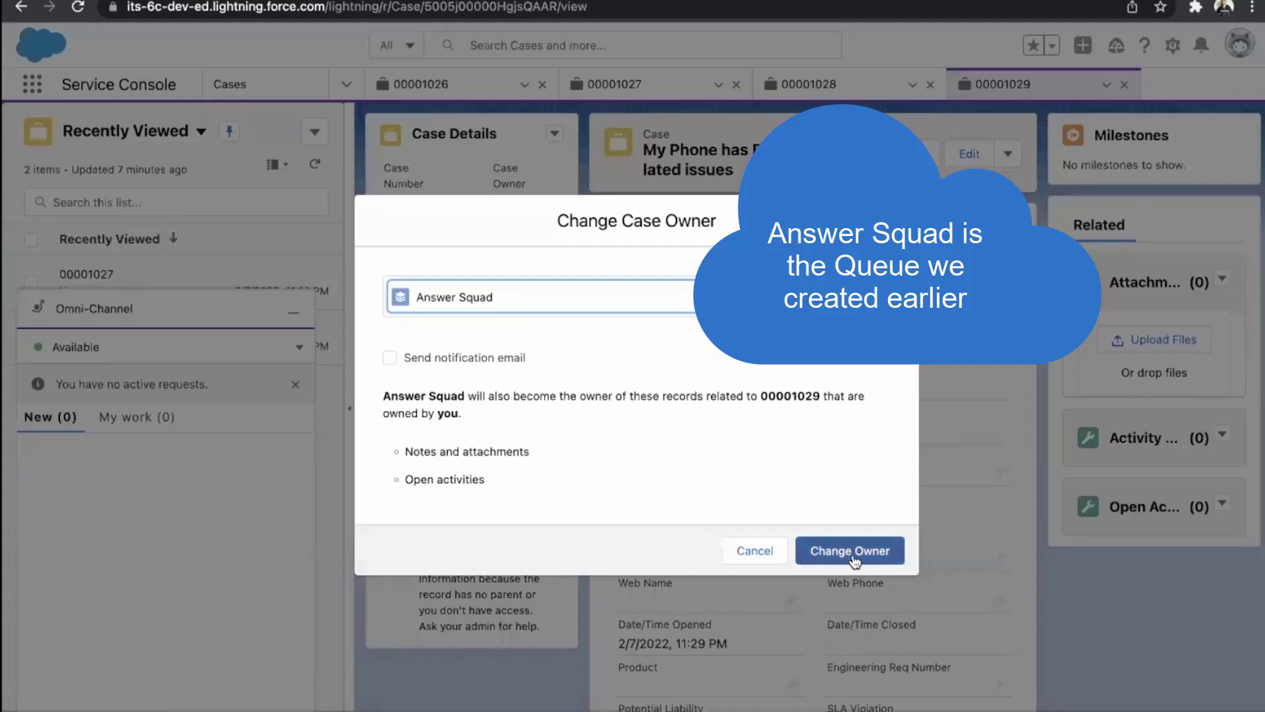
Step: Confirm the owner change so Answer Squad owns case 00001029
{"action": "left_click", "coordinate": [874, 559]}
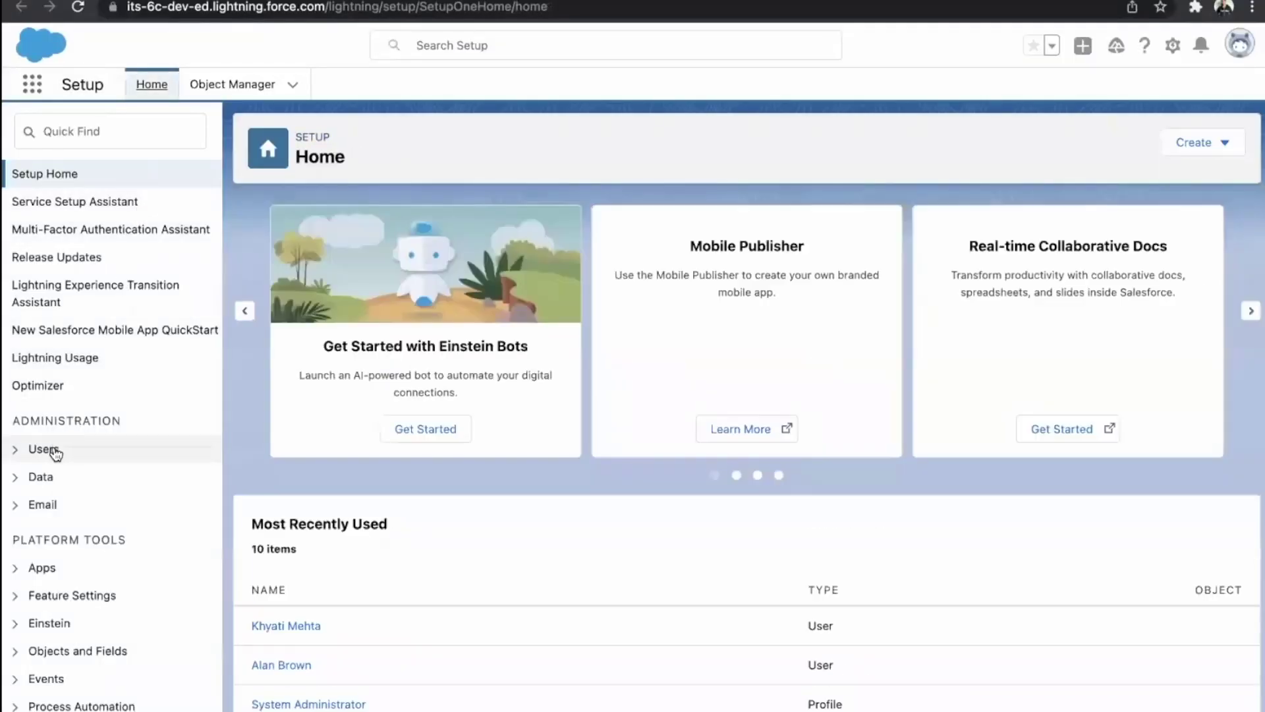
Step: Tick Service Cloud User on the logged-in admin's user record and save it
{"action": "left_click", "coordinate": [47, 448]}
{"action": "left_click", "coordinate": [66, 672]}
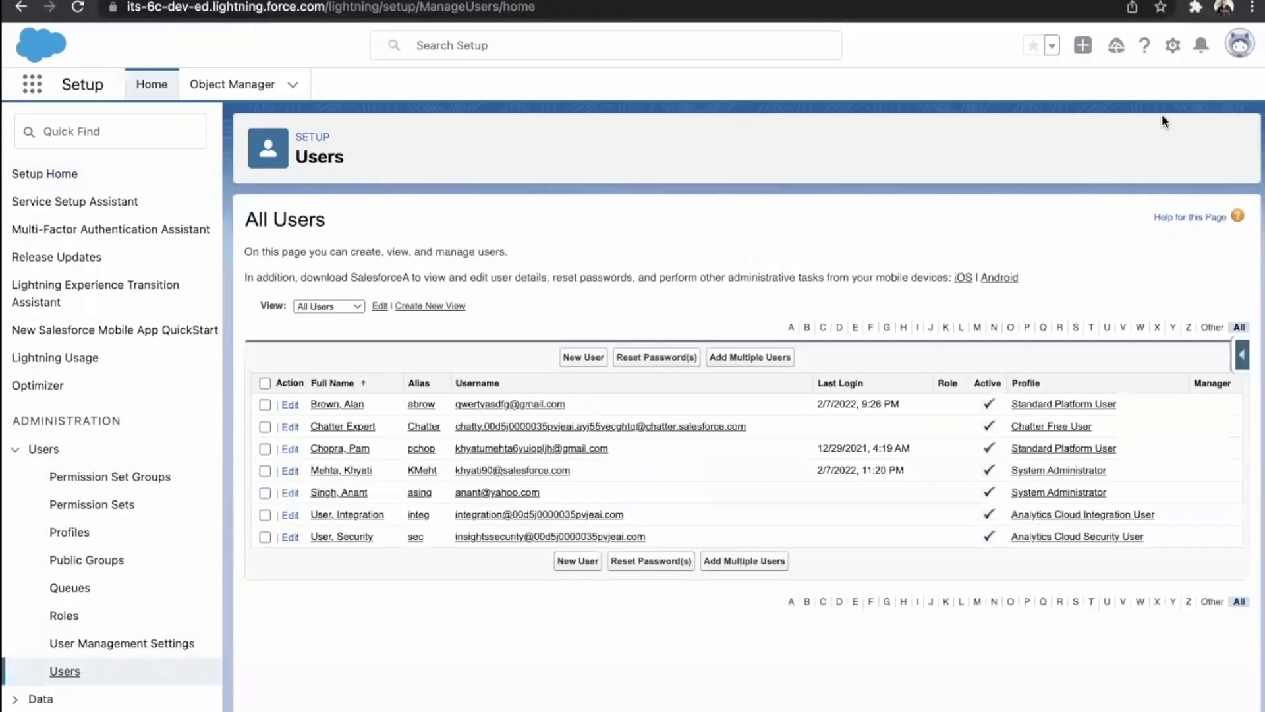
{"action": "left_click", "coordinate": [1240, 44]}
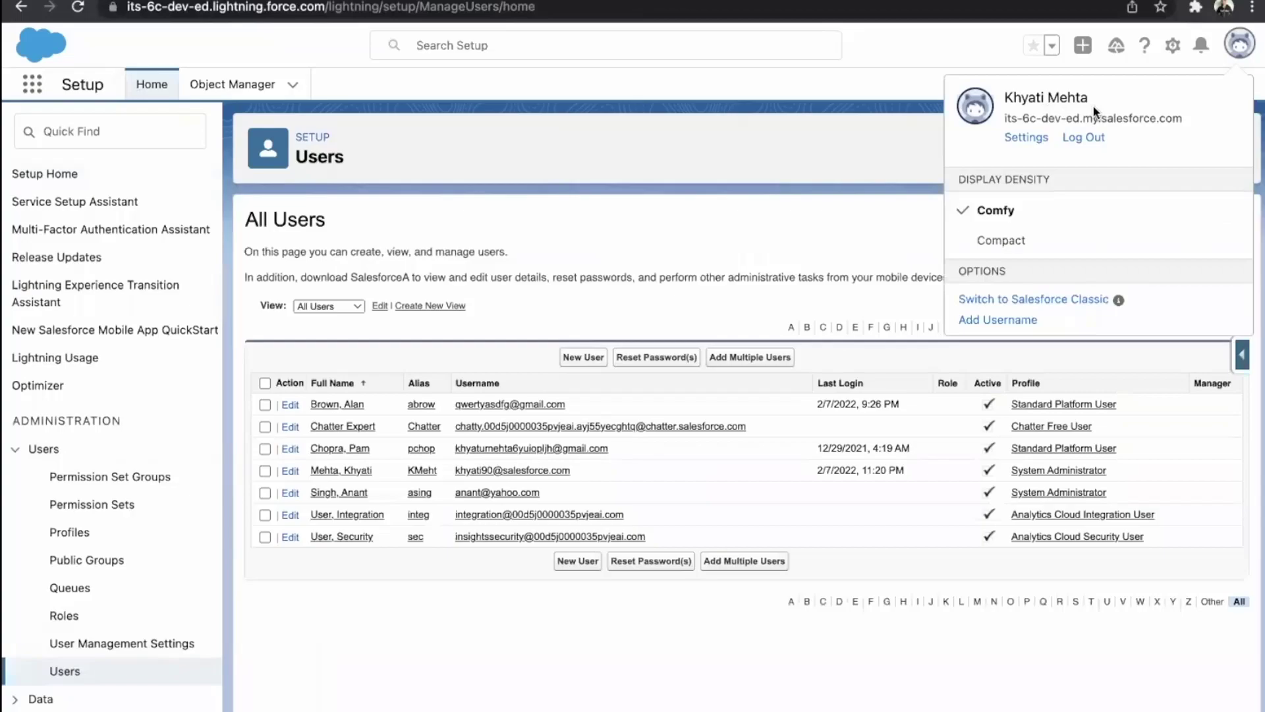
{"action": "left_click", "coordinate": [351, 470]}
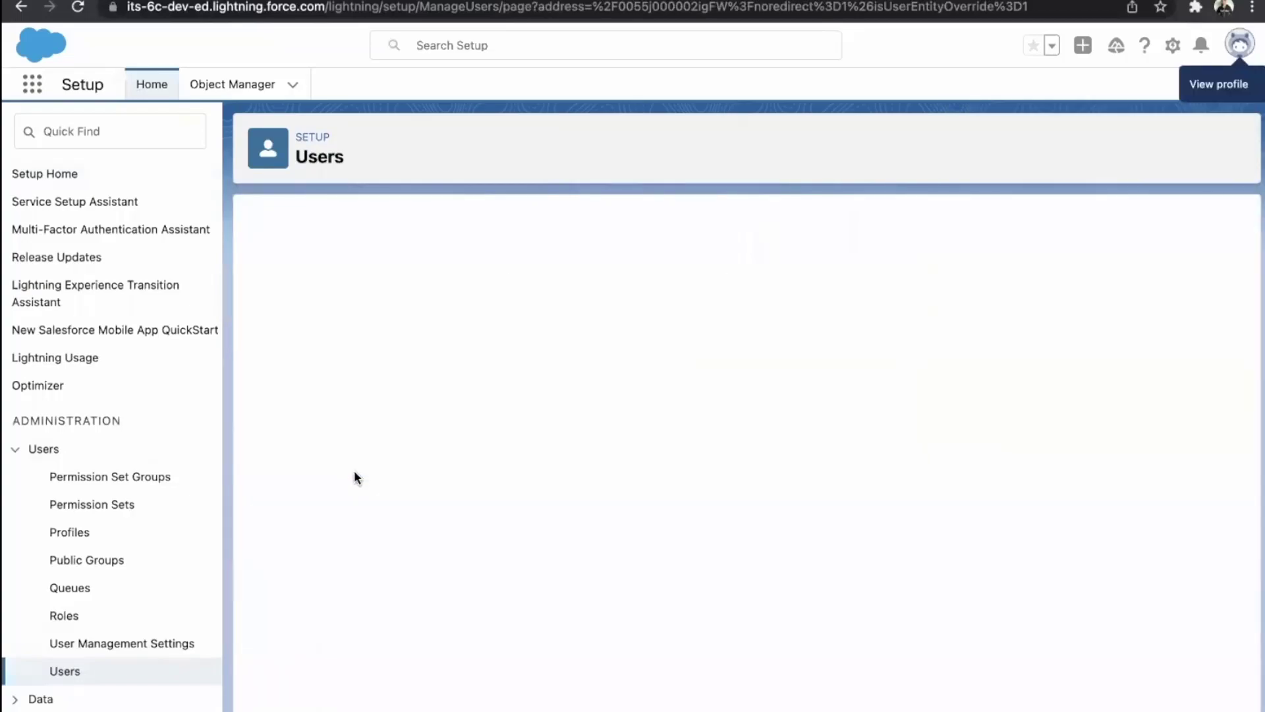
{"action": "left_click", "coordinate": [571, 287]}
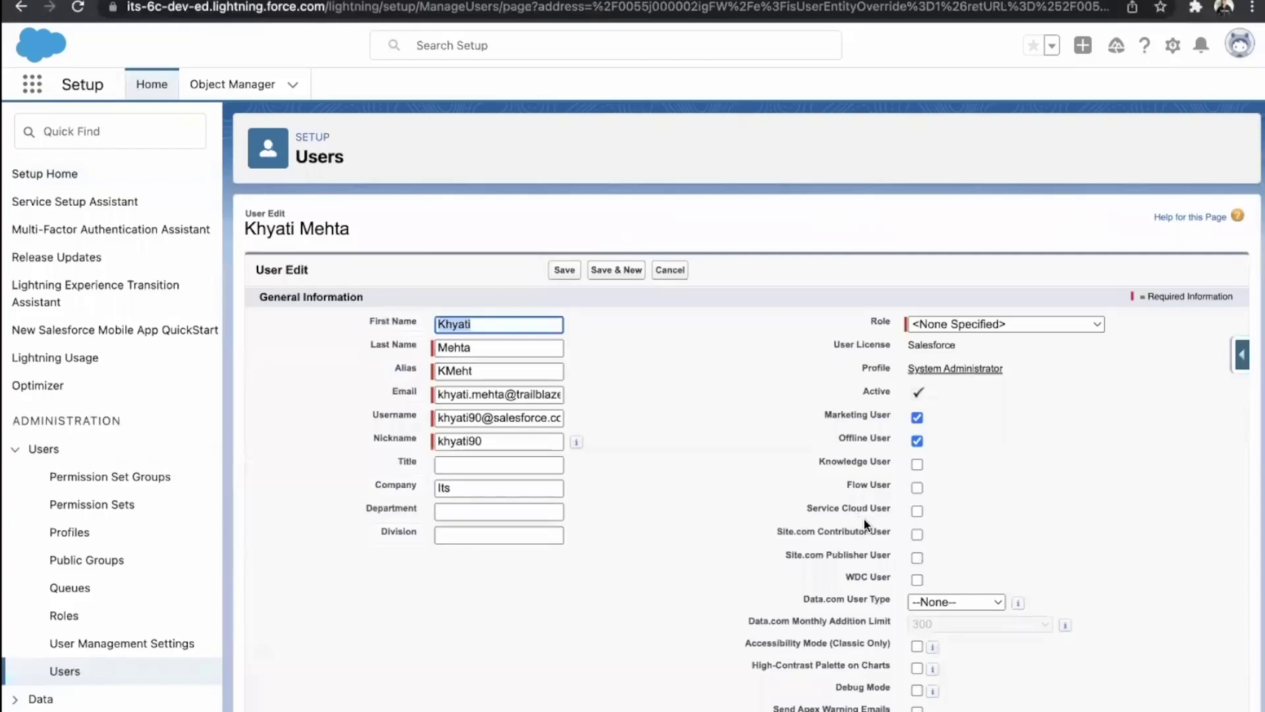
{"action": "left_click", "coordinate": [917, 512]}
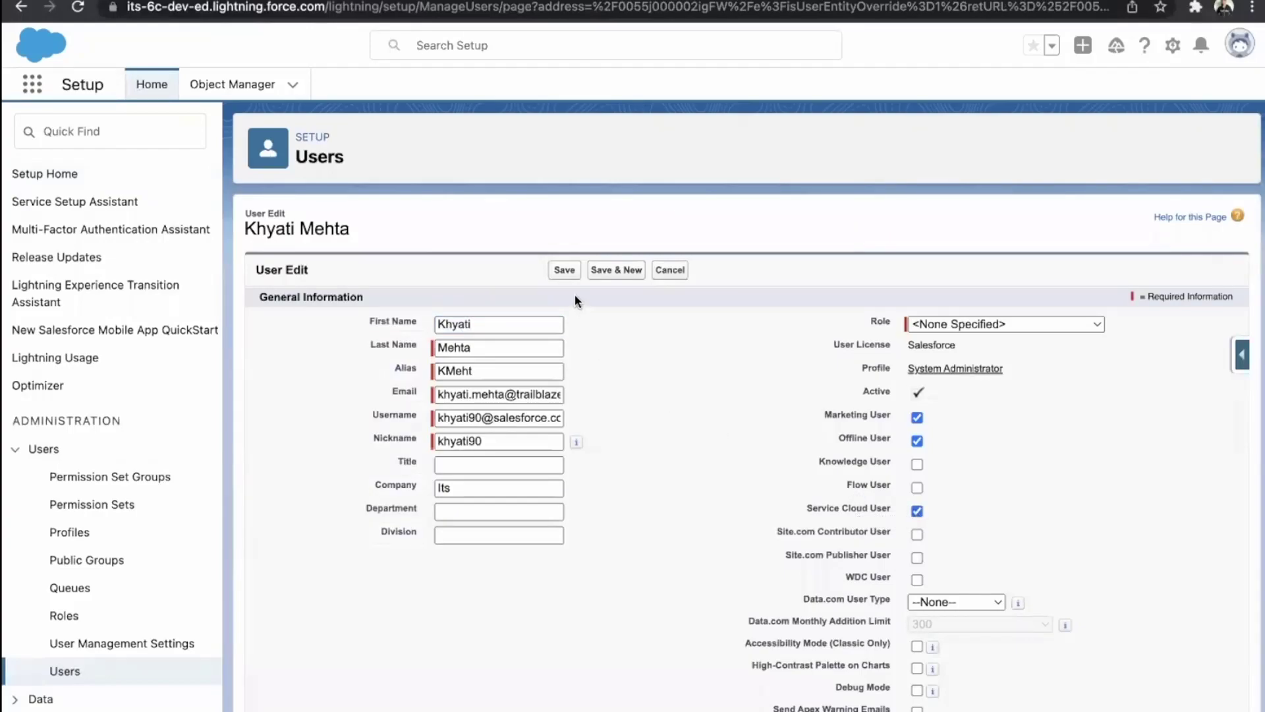
{"action": "left_click", "coordinate": [565, 270]}
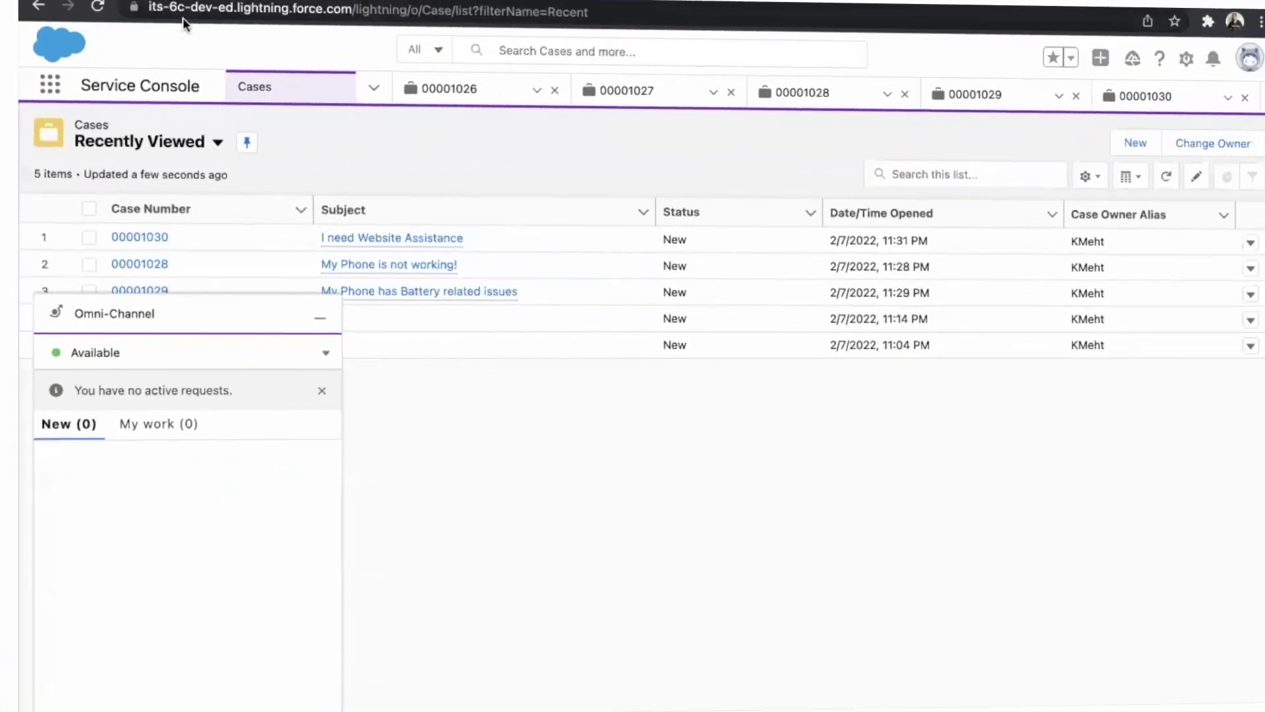
Step: Reload the console and set the Omni-Channel status to Available
{"action": "left_click", "coordinate": [76, 14]}
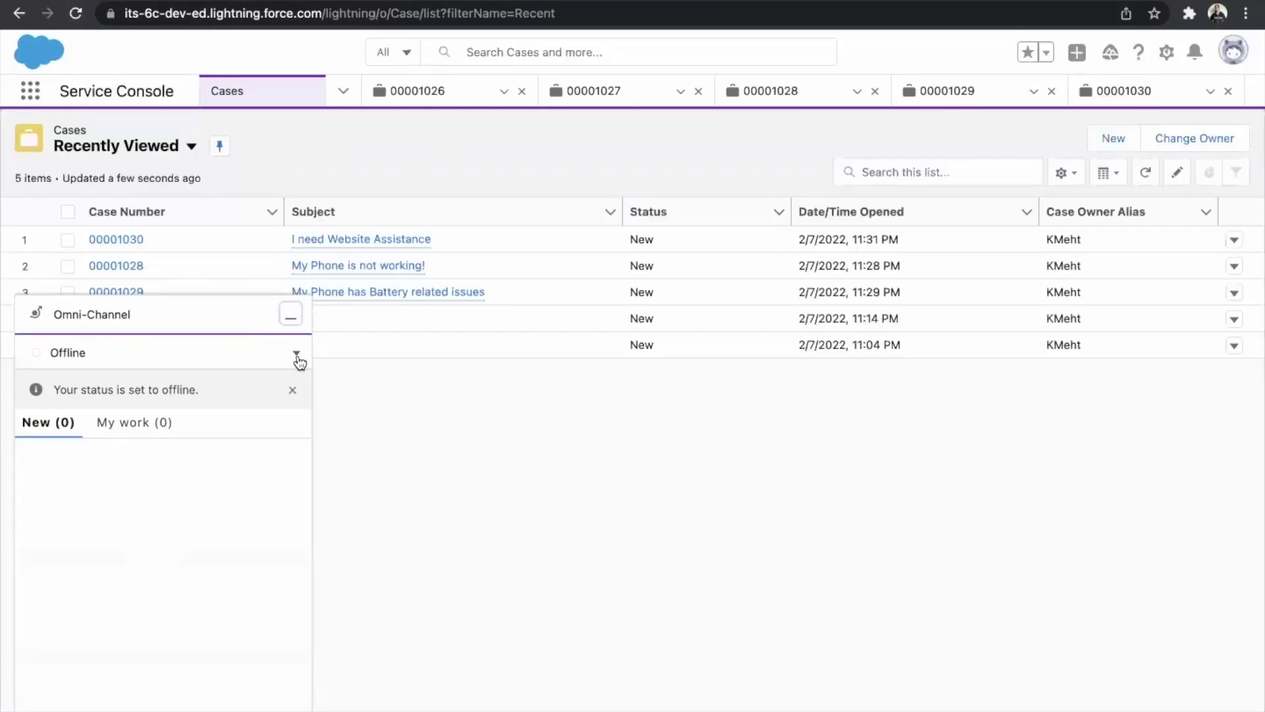
{"action": "left_click", "coordinate": [296, 352]}
{"action": "left_click", "coordinate": [261, 388]}
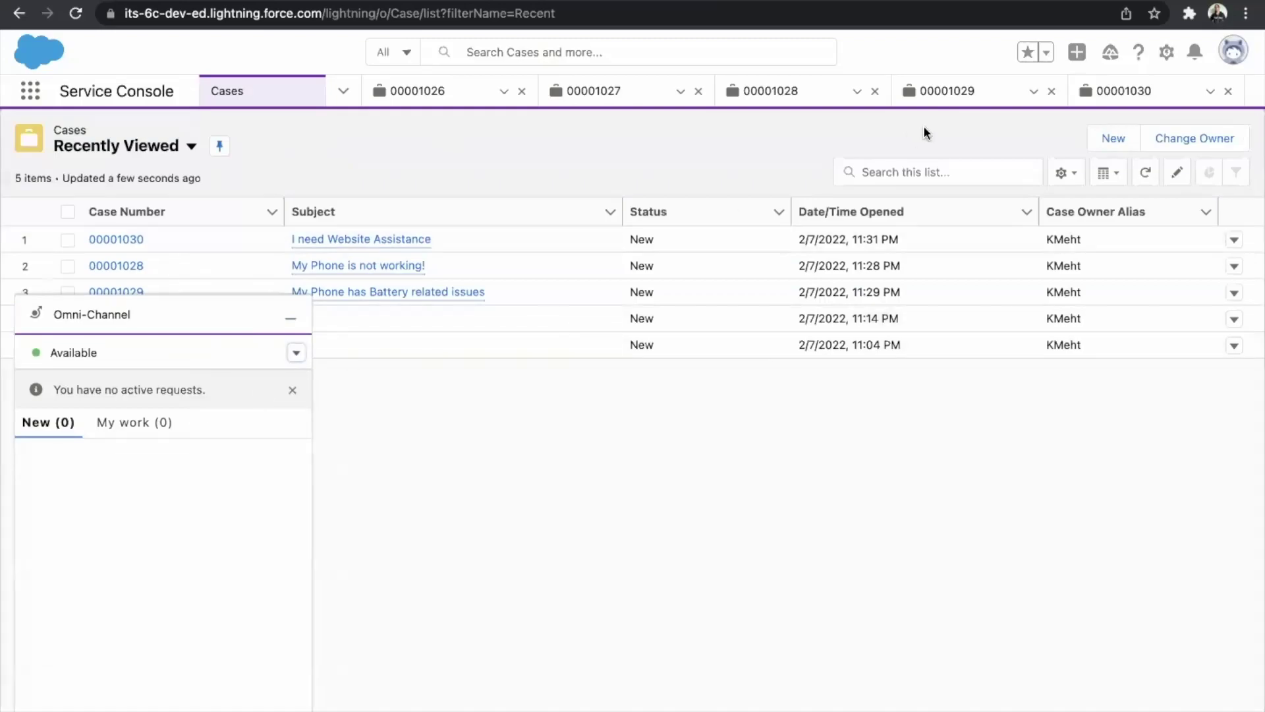
Step: Create a new Email-origin case with subject 'I need Email Assistance'
{"action": "left_click", "coordinate": [1112, 138]}
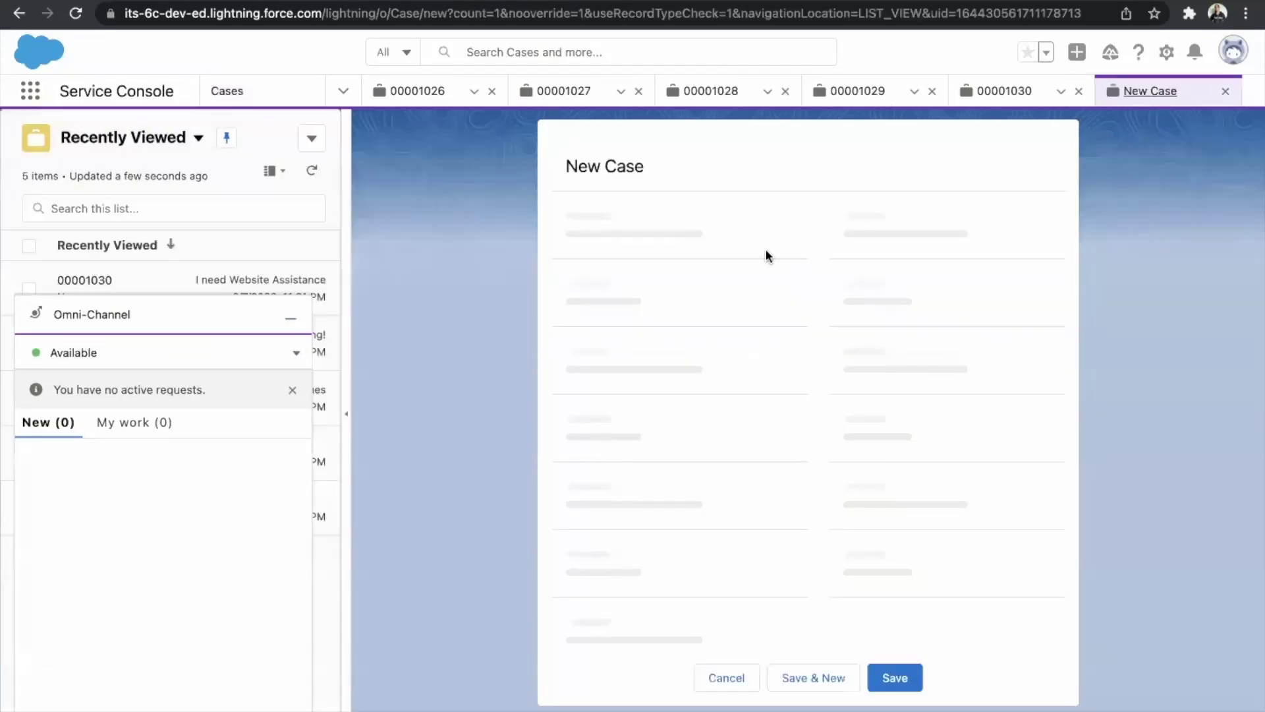
{"action": "left_click", "coordinate": [867, 389]}
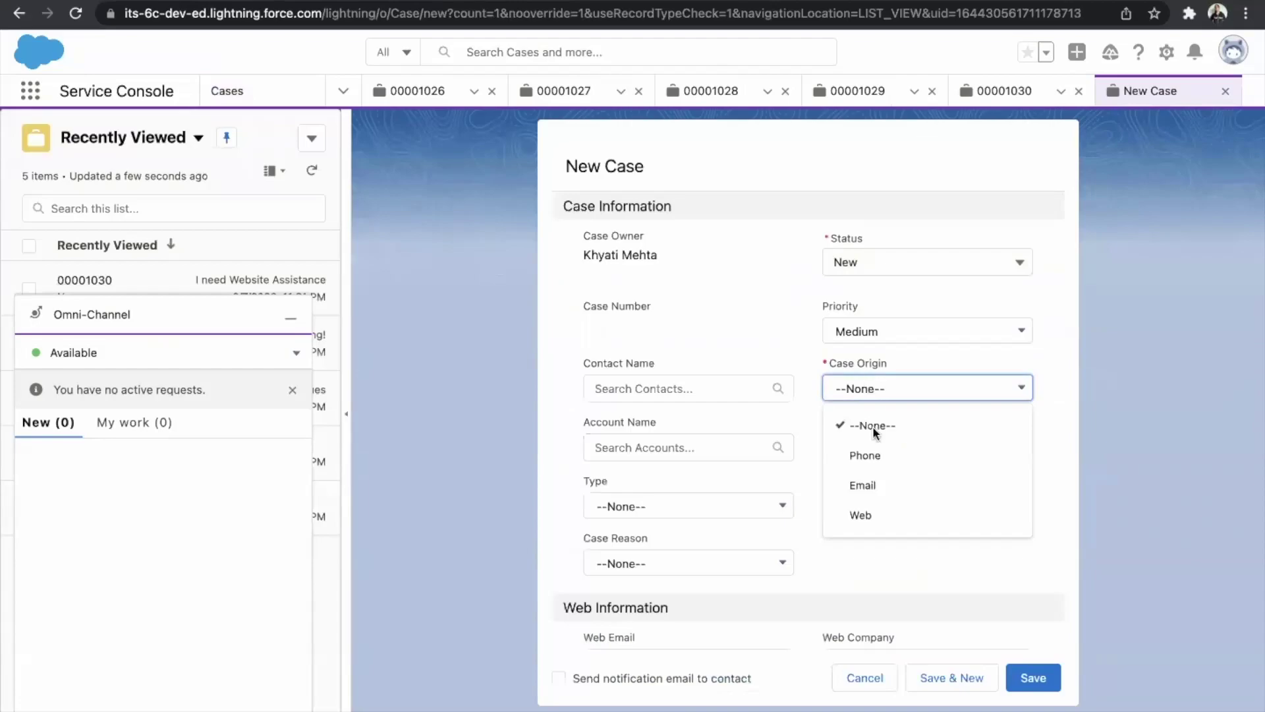
{"action": "left_click", "coordinate": [881, 484]}
{"action": "scroll", "coordinate": [882, 488], "scroll_direction": "down", "scroll_amount": 4}
{"action": "scroll", "coordinate": [881, 485], "scroll_direction": "down", "scroll_amount": 4}
{"action": "left_click", "coordinate": [820, 417]}
{"action": "type", "text": "I need Email Assistance"}
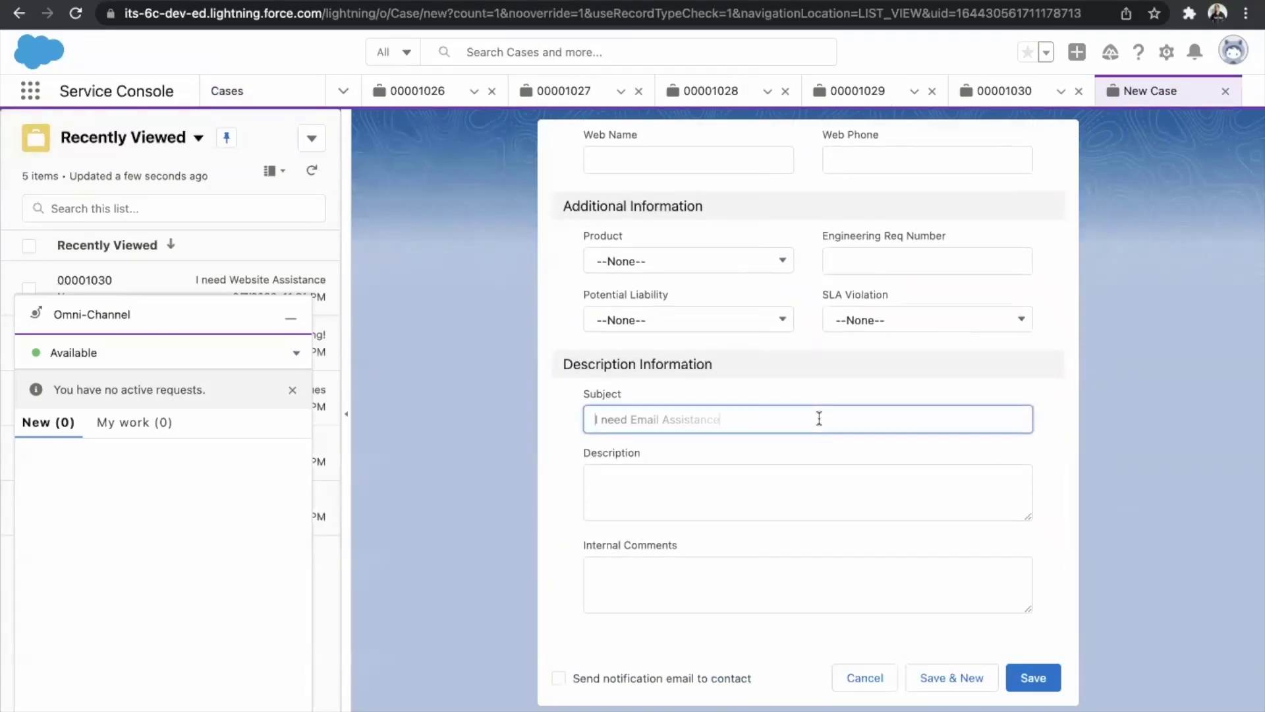
{"action": "left_click", "coordinate": [1059, 687]}
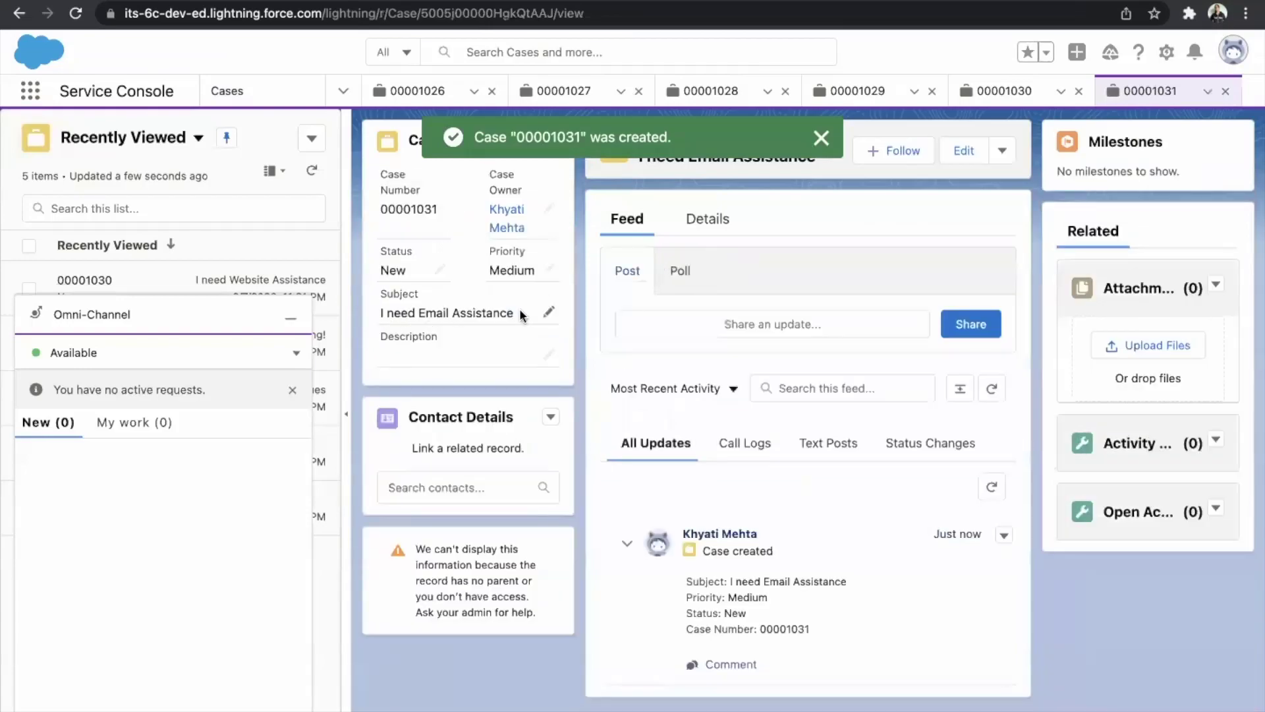
Step: Change case 00001031's owner to the Answer Squad queue, found by searching queues for 'answer'
{"action": "left_click", "coordinate": [684, 234]}
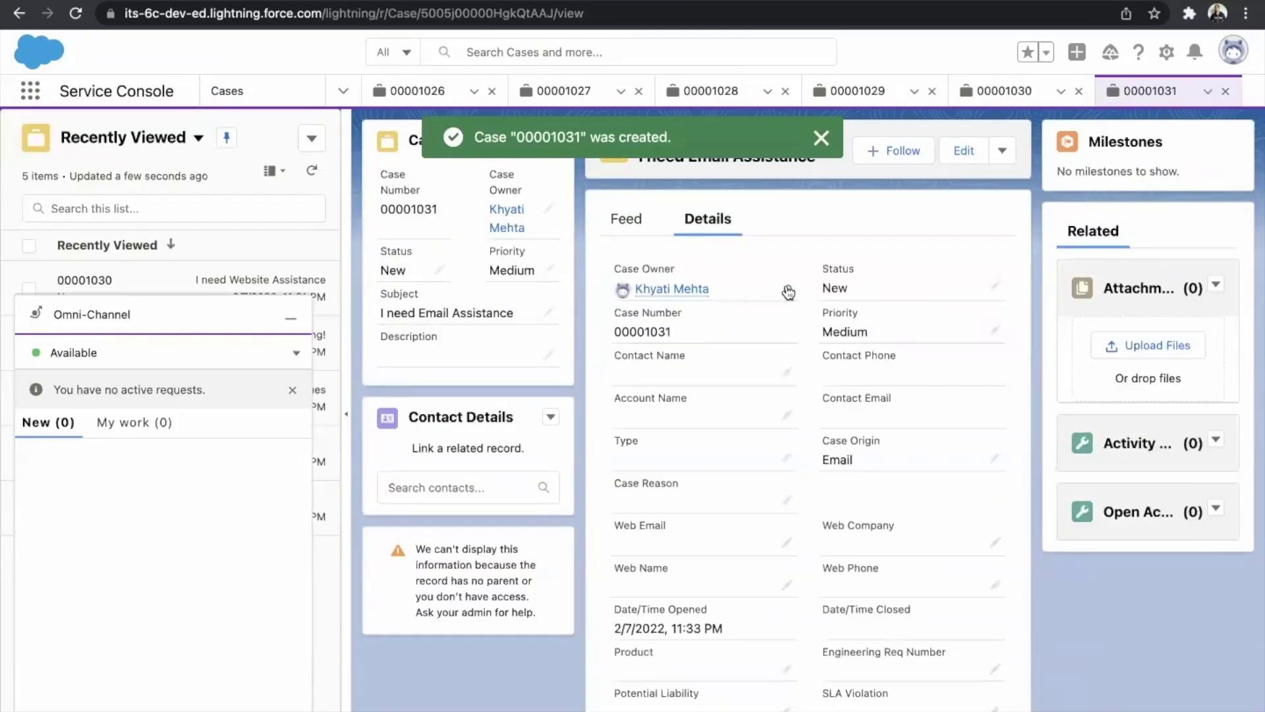
{"action": "left_click", "coordinate": [789, 292]}
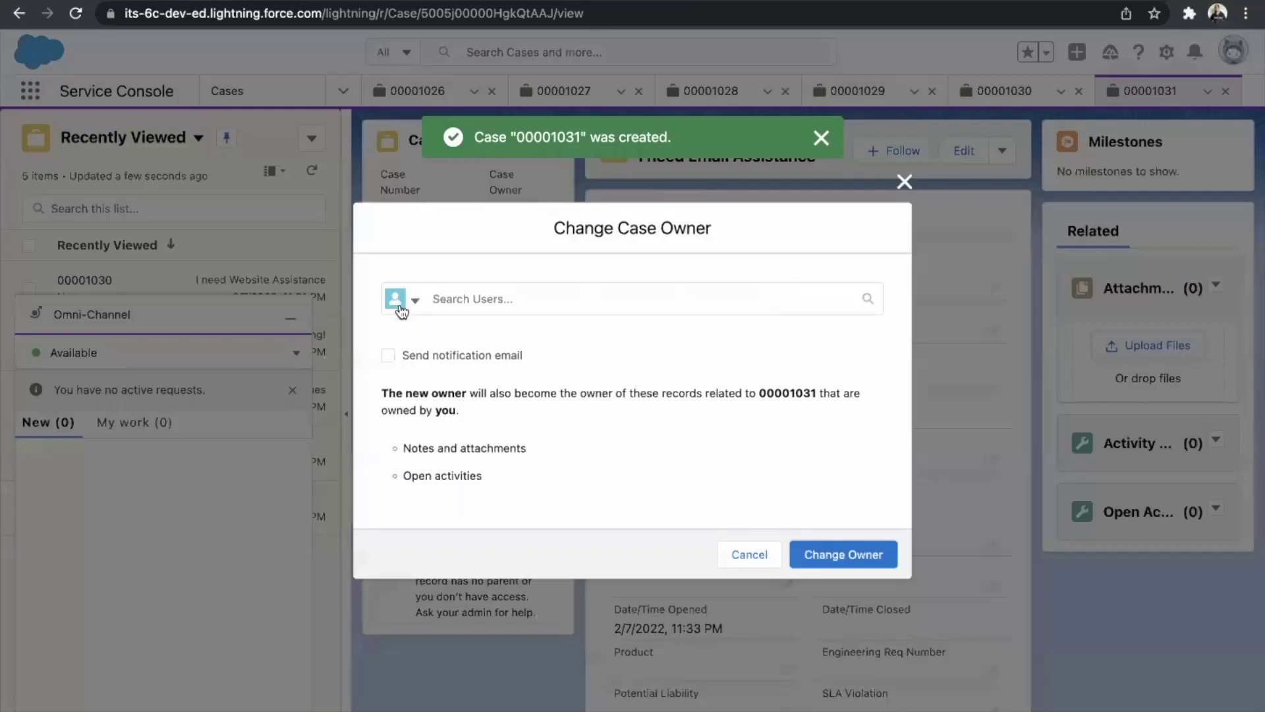
{"action": "left_click", "coordinate": [404, 302]}
{"action": "left_click", "coordinate": [414, 369]}
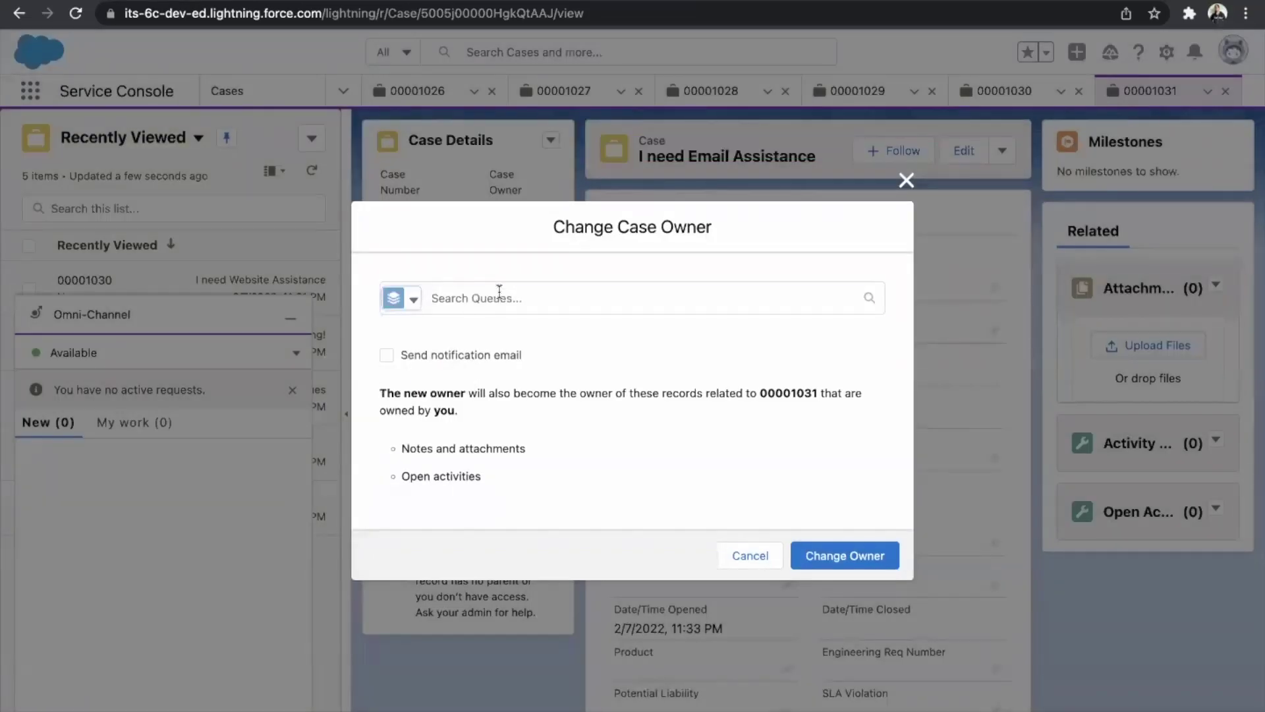
{"action": "left_click", "coordinate": [499, 295]}
{"action": "type", "text": "answe"}
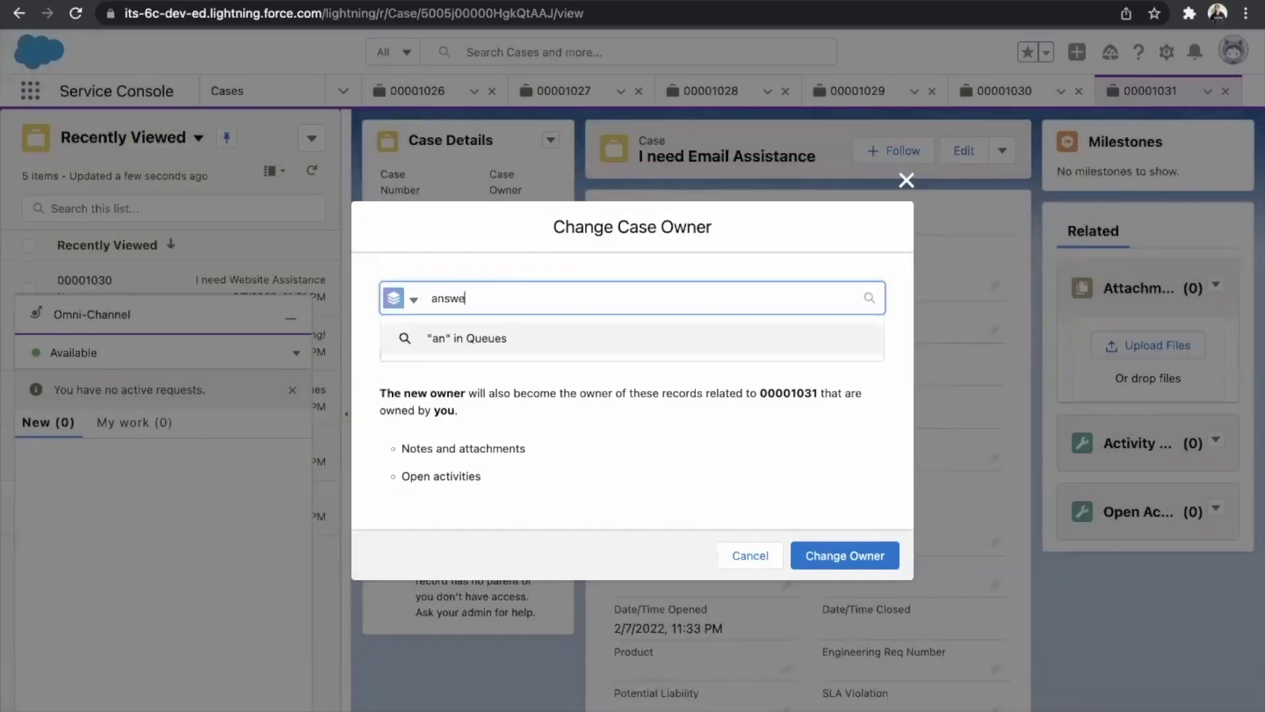
{"action": "type", "text": "r"}
{"action": "left_click", "coordinate": [498, 364]}
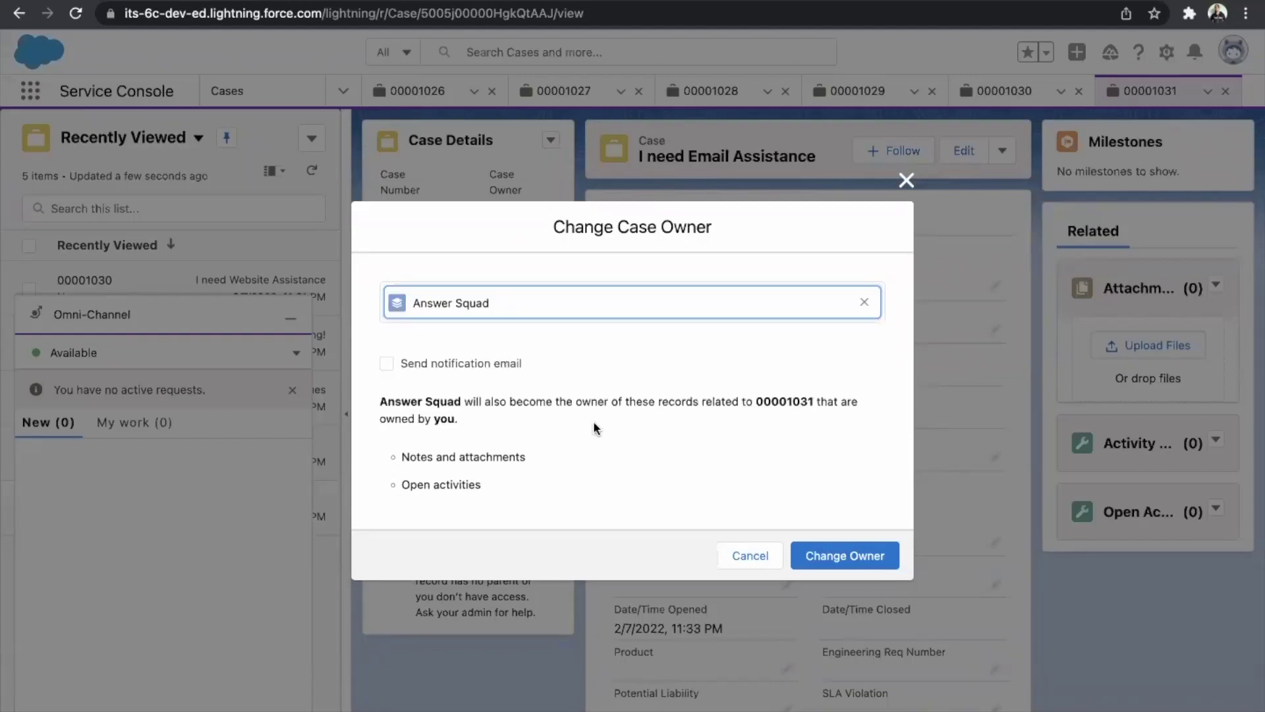
{"action": "left_click", "coordinate": [872, 571]}
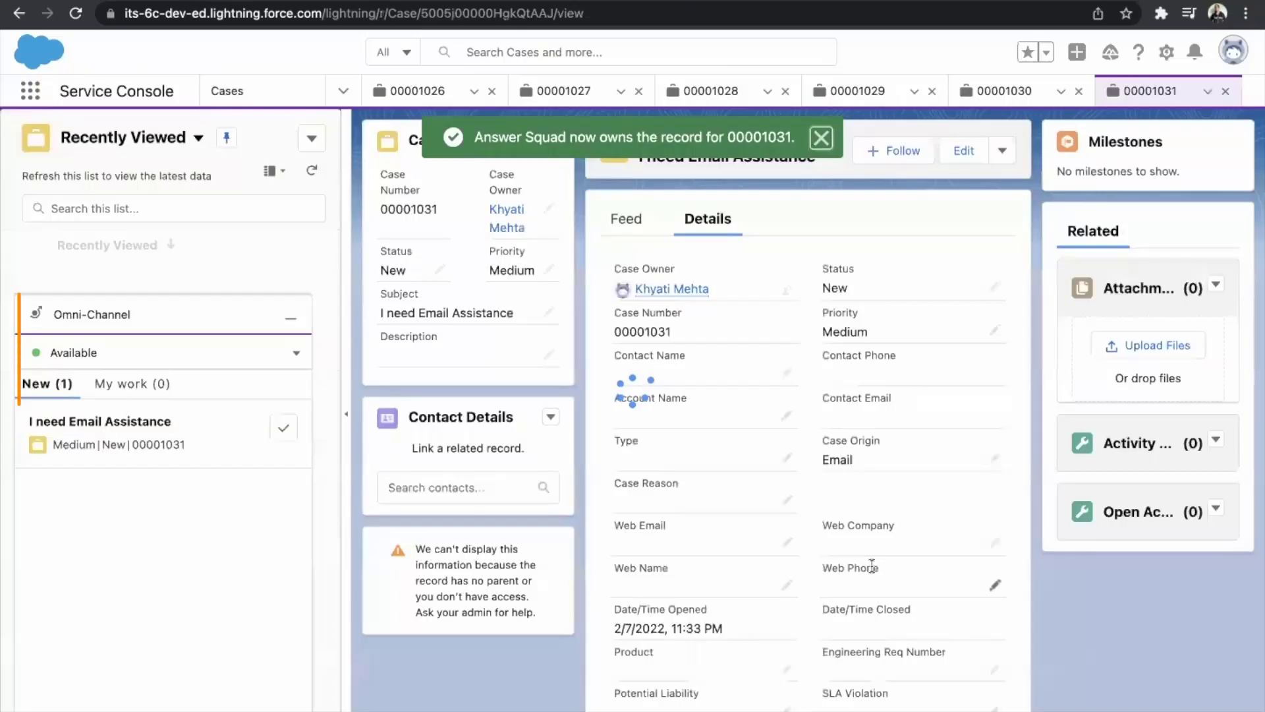